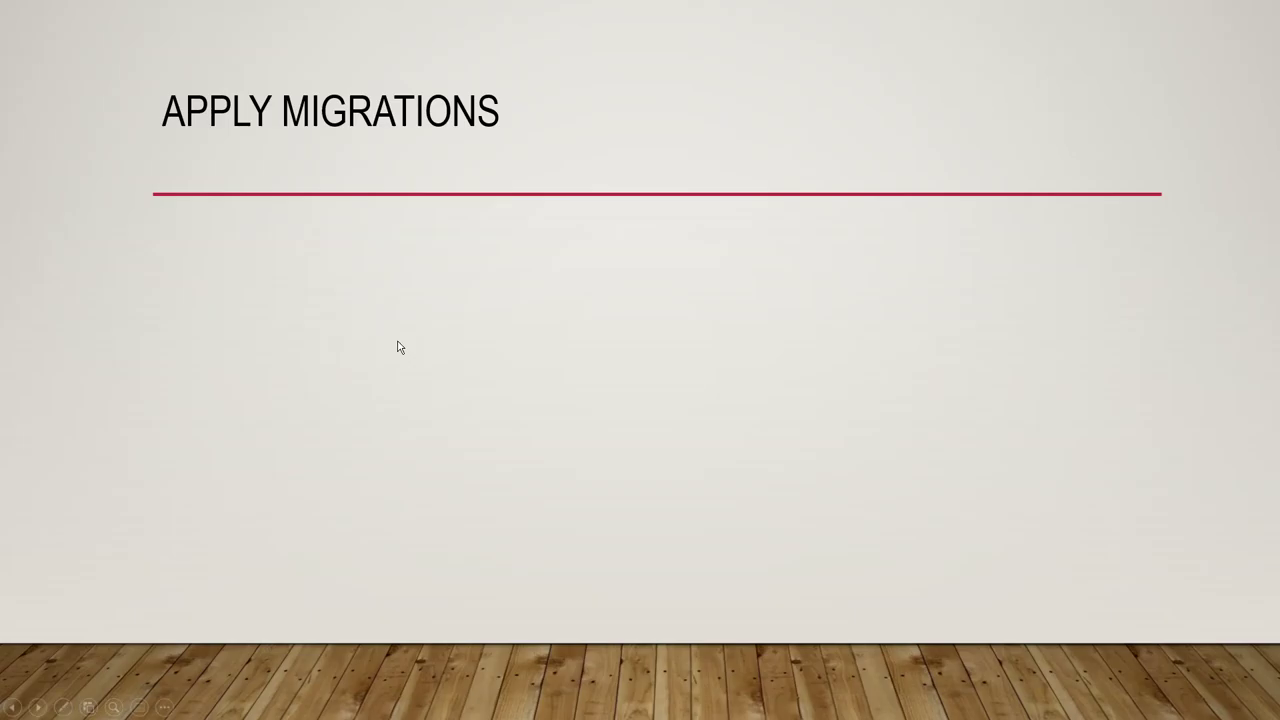
Reveal the four Apply Migrations bullets on the slide, ending with the Facebook bullet.
{"action": "key", "text": "Right"}
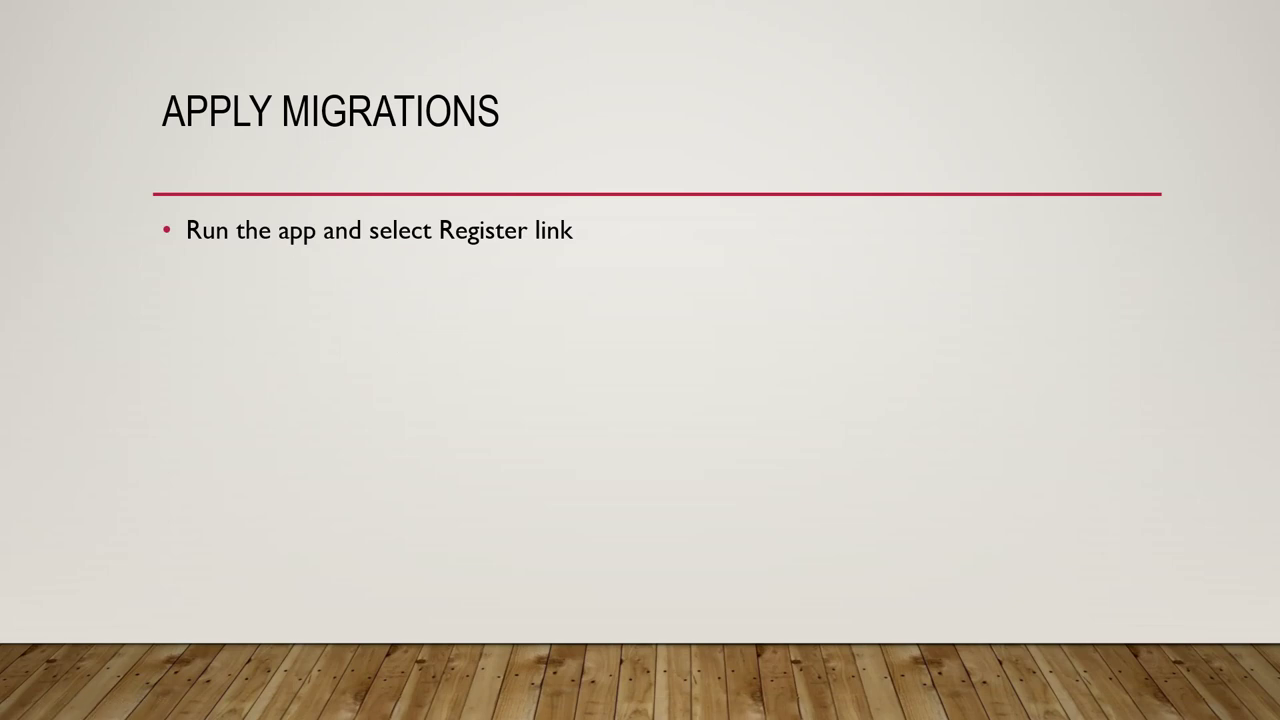
{"action": "key", "text": "Right"}
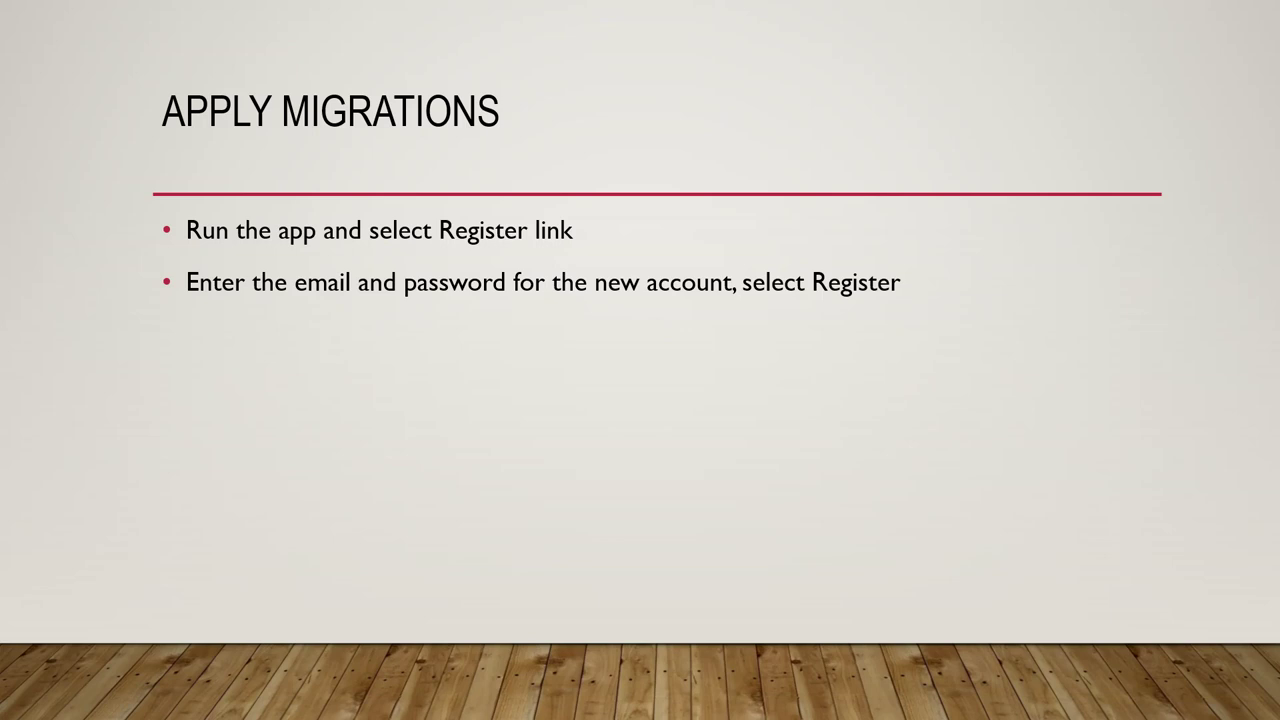
{"action": "key", "text": "Right"}
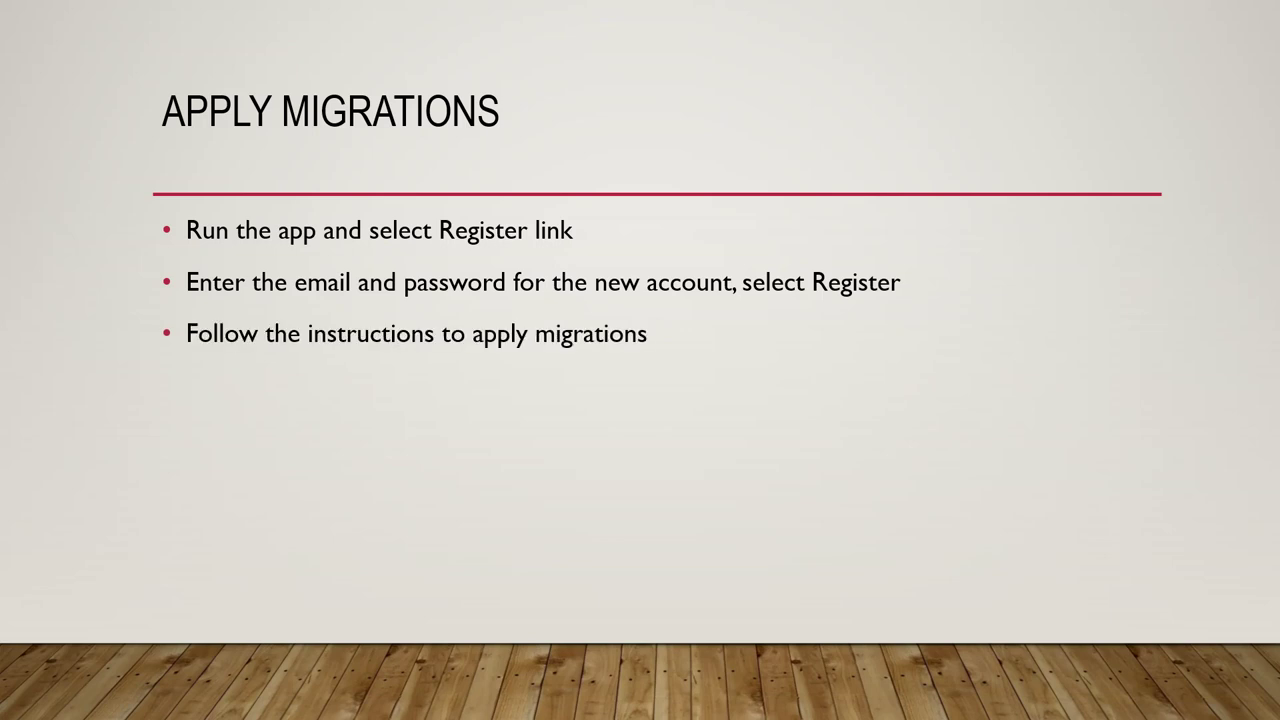
{"action": "key", "text": "Right"}
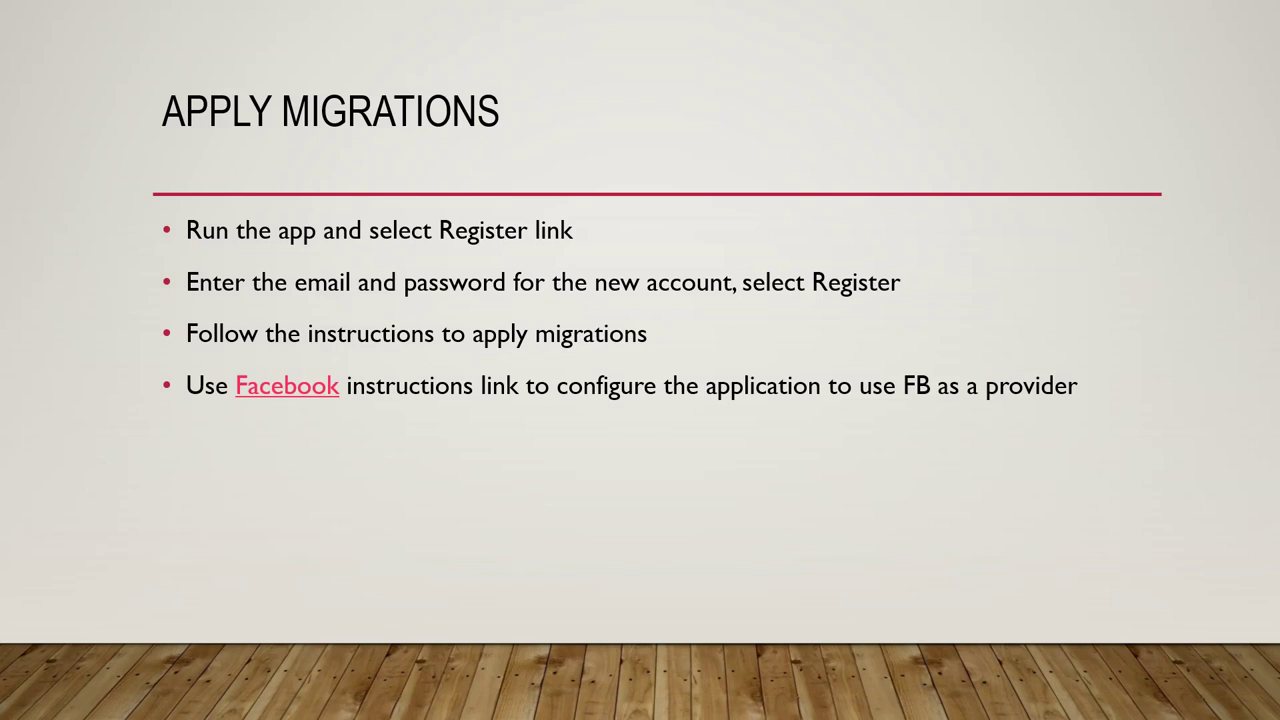
End the slide show and return to the running web app in Chrome.
{"action": "key", "text": "Right"}
{"action": "key", "text": "Escape"}
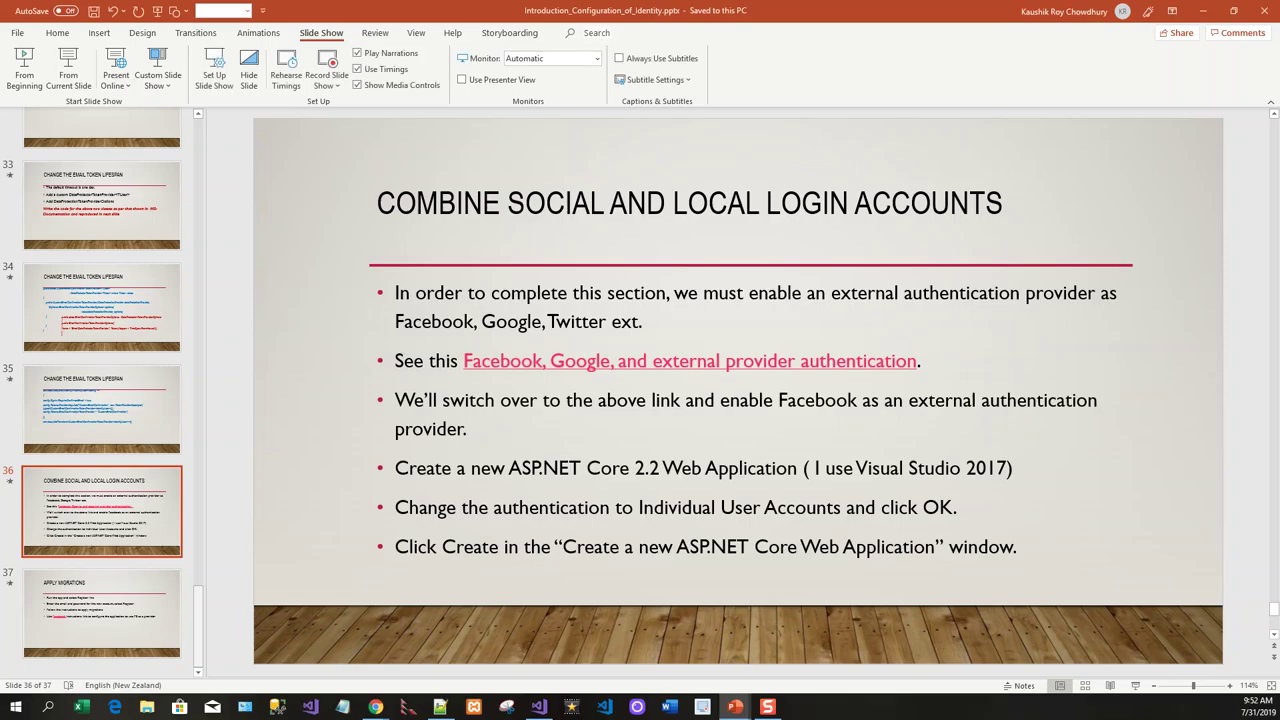
{"action": "key", "text": "alt+Tab"}
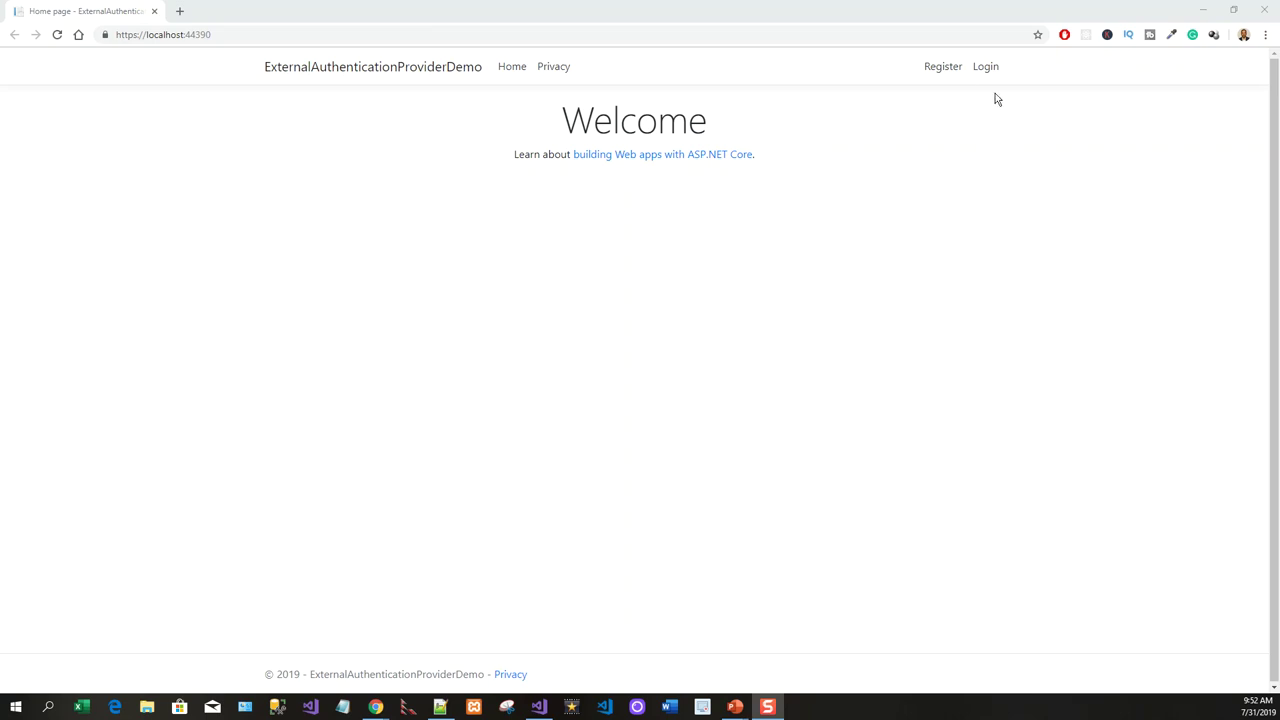
Register a new account with a saved email address, the account password and its confirmation.
{"action": "left_click", "coordinate": [945, 75]}
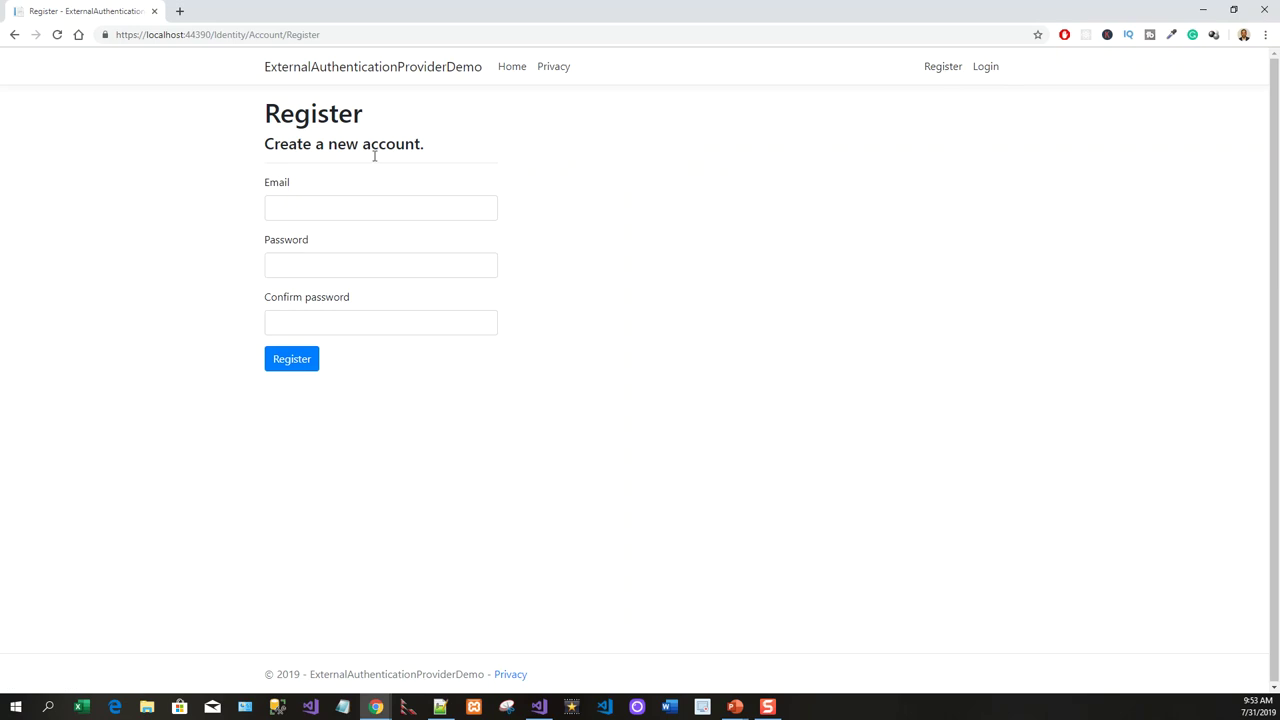
{"action": "left_click", "coordinate": [337, 210]}
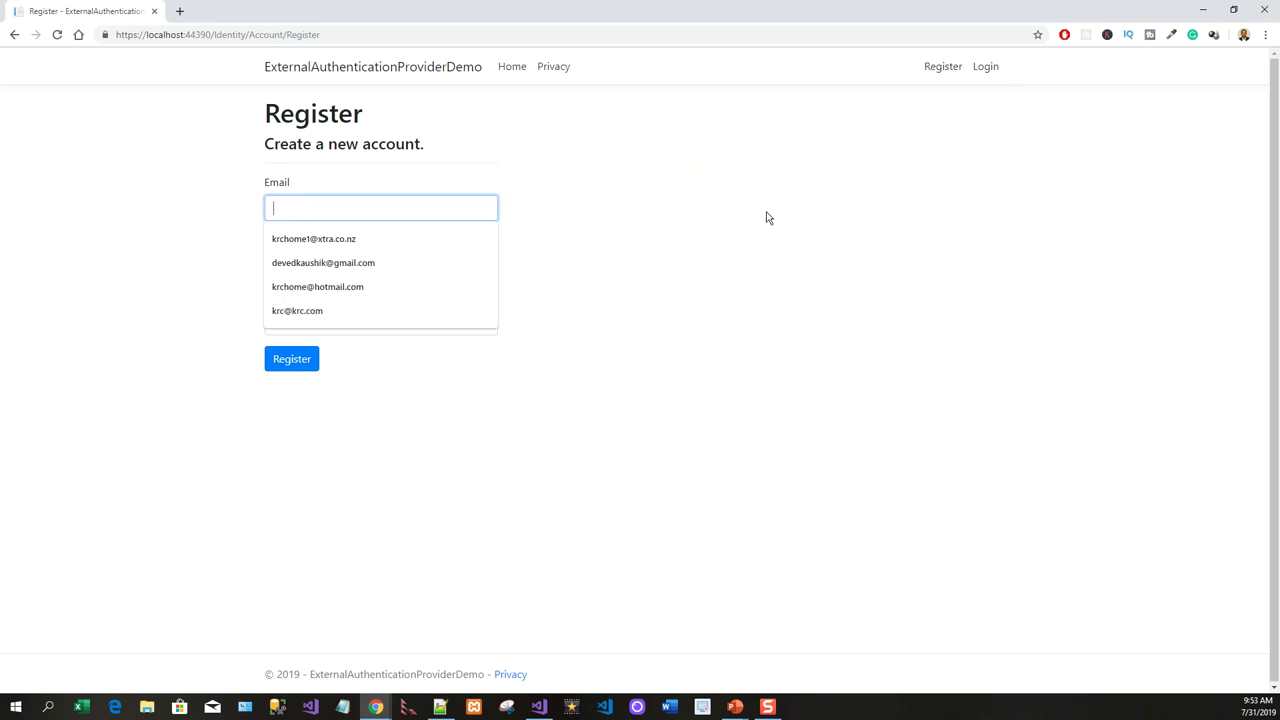
{"action": "left_click", "coordinate": [331, 245]}
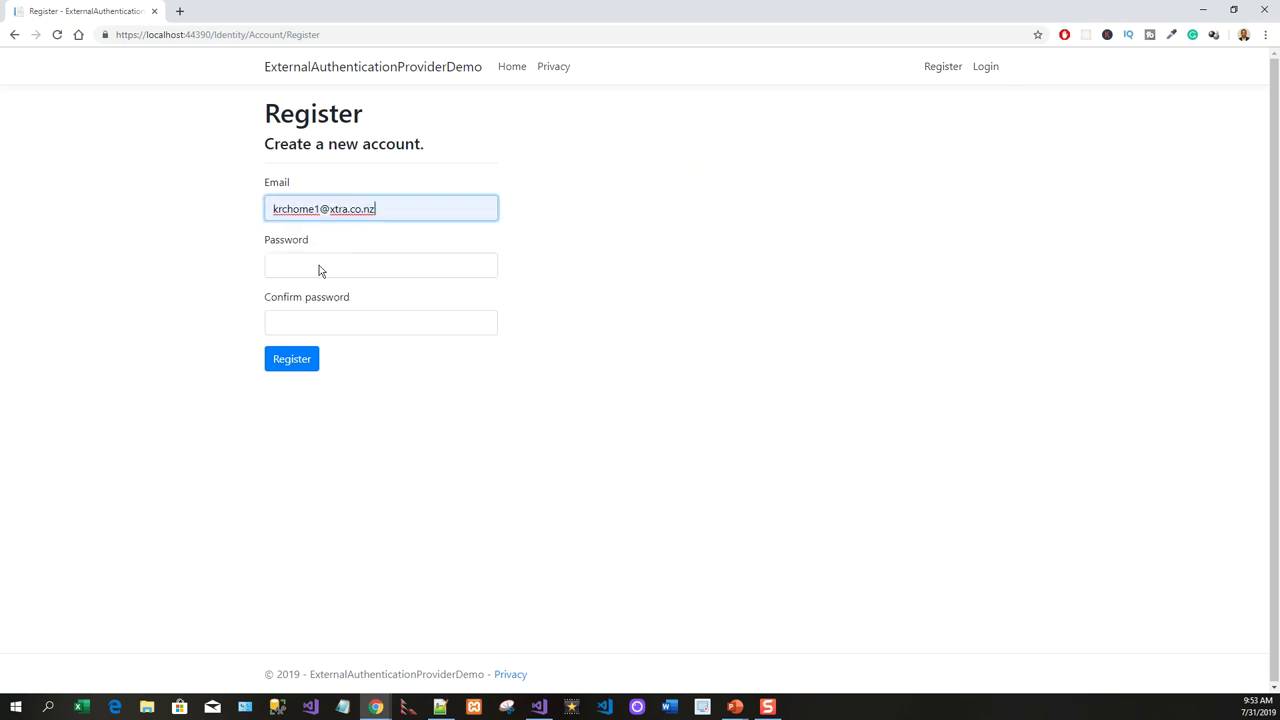
{"action": "left_click", "coordinate": [318, 260]}
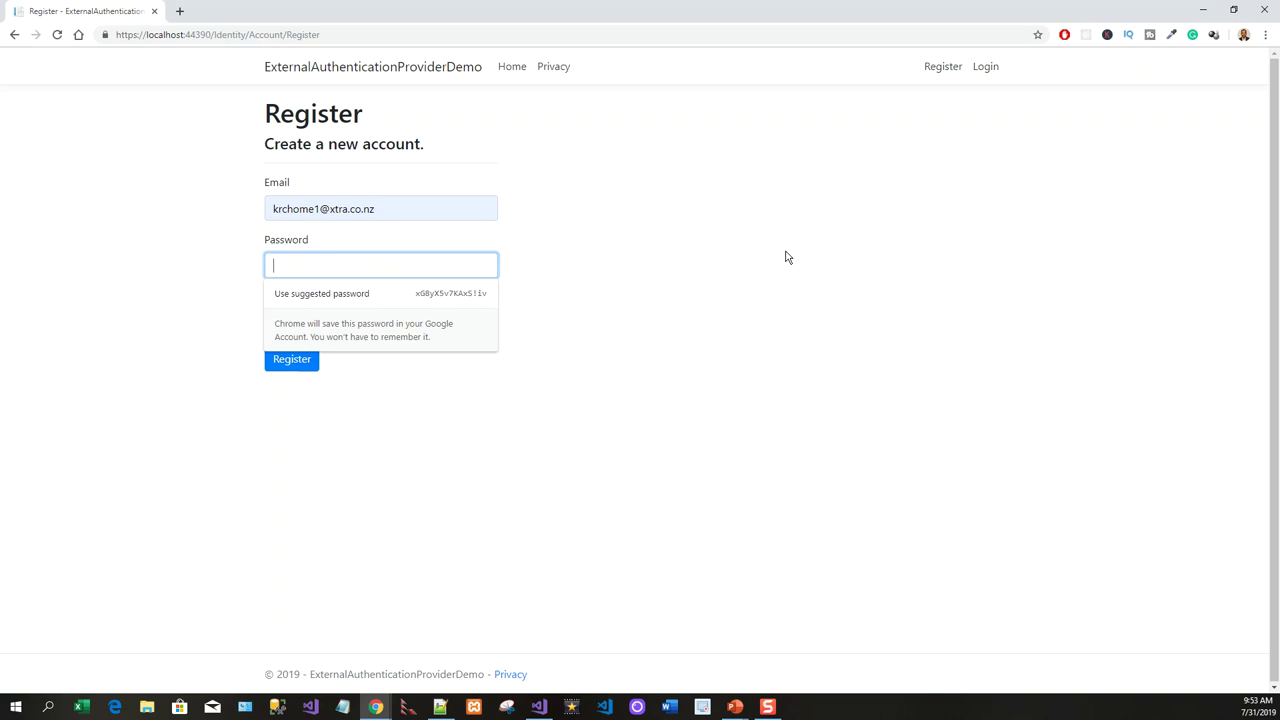
{"action": "type", "text": "Pa$$w0rd!"}
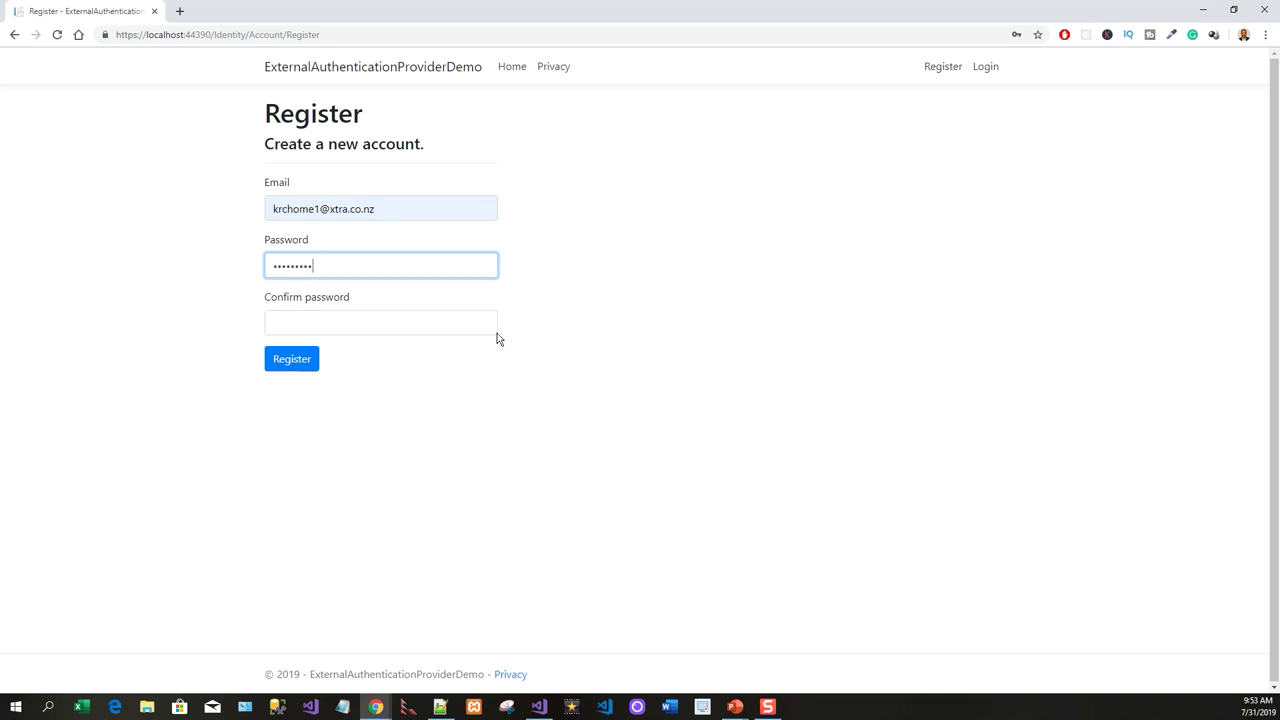
{"action": "left_click", "coordinate": [330, 328]}
{"action": "type", "text": "P@$$w0rd1"}
{"action": "left_click", "coordinate": [293, 365]}
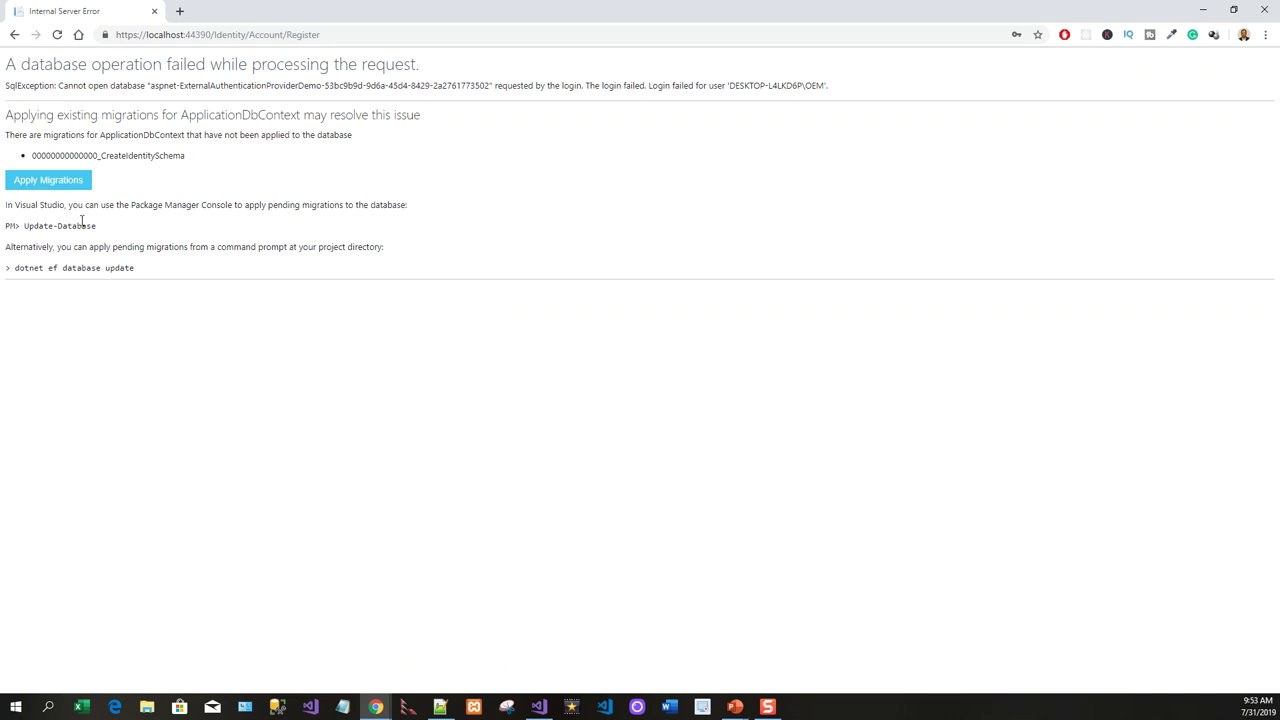
Apply the pending CreateIdentitySchema migration and resubmit the registration form after reloading.
{"action": "left_click", "coordinate": [51, 181]}
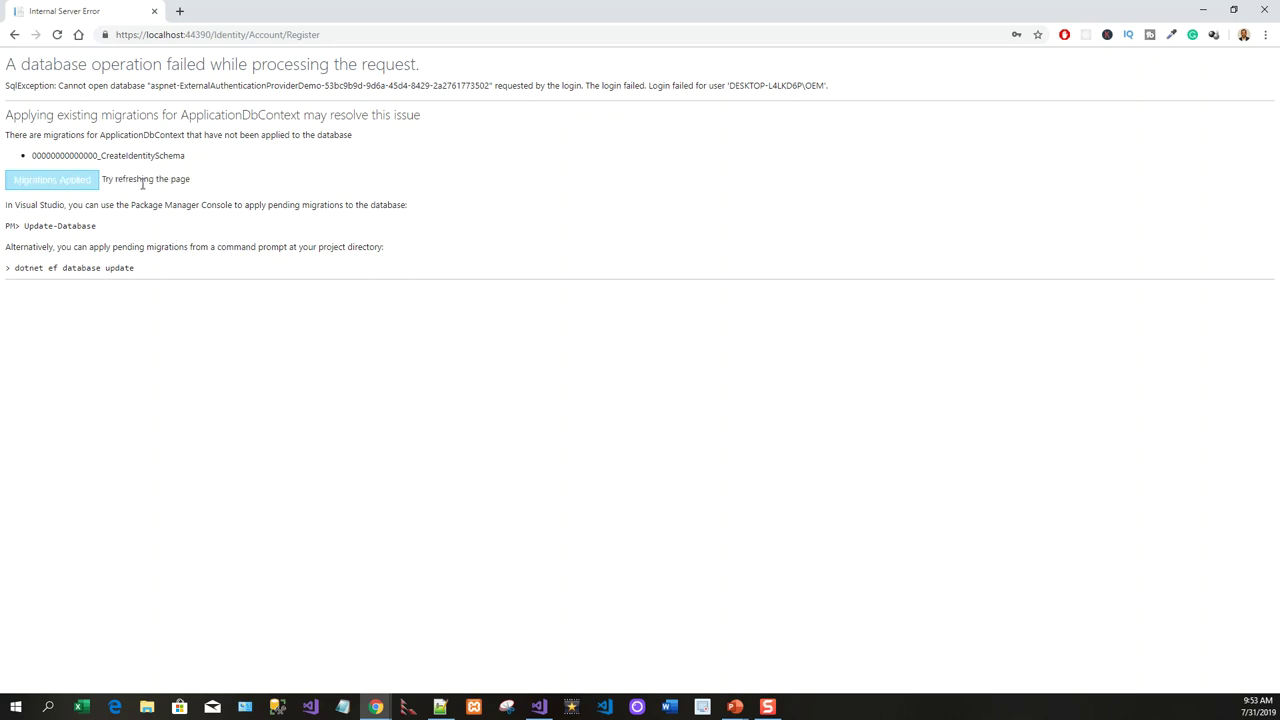
{"action": "left_click", "coordinate": [57, 35]}
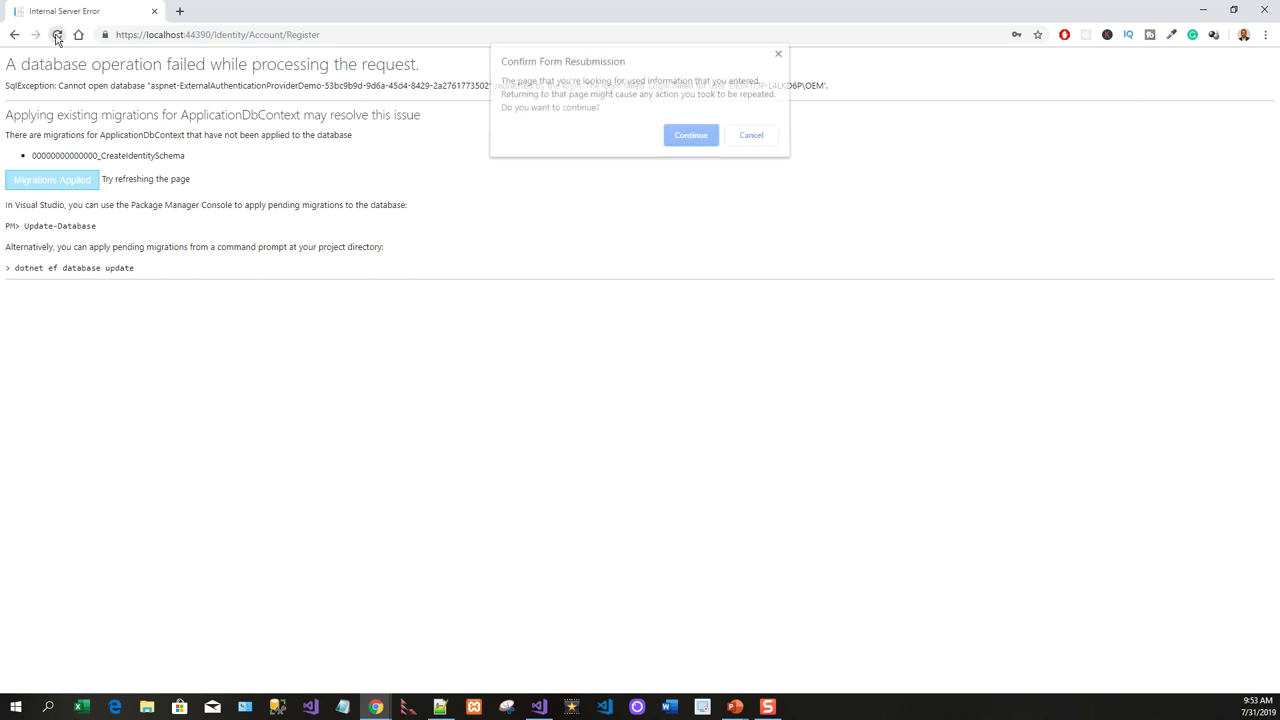
{"action": "left_click", "coordinate": [700, 142]}
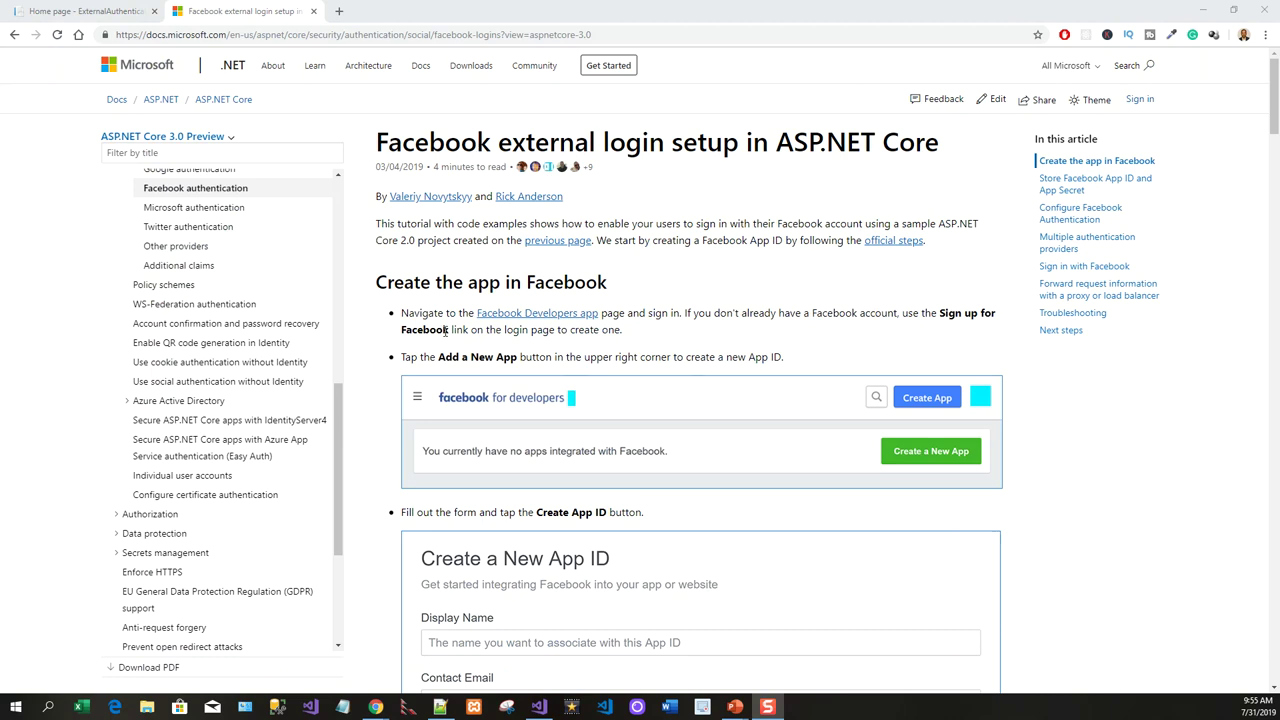
Open the article's Facebook Developers apps link in a new tab and view it.
{"action": "right_click", "coordinate": [555, 316]}
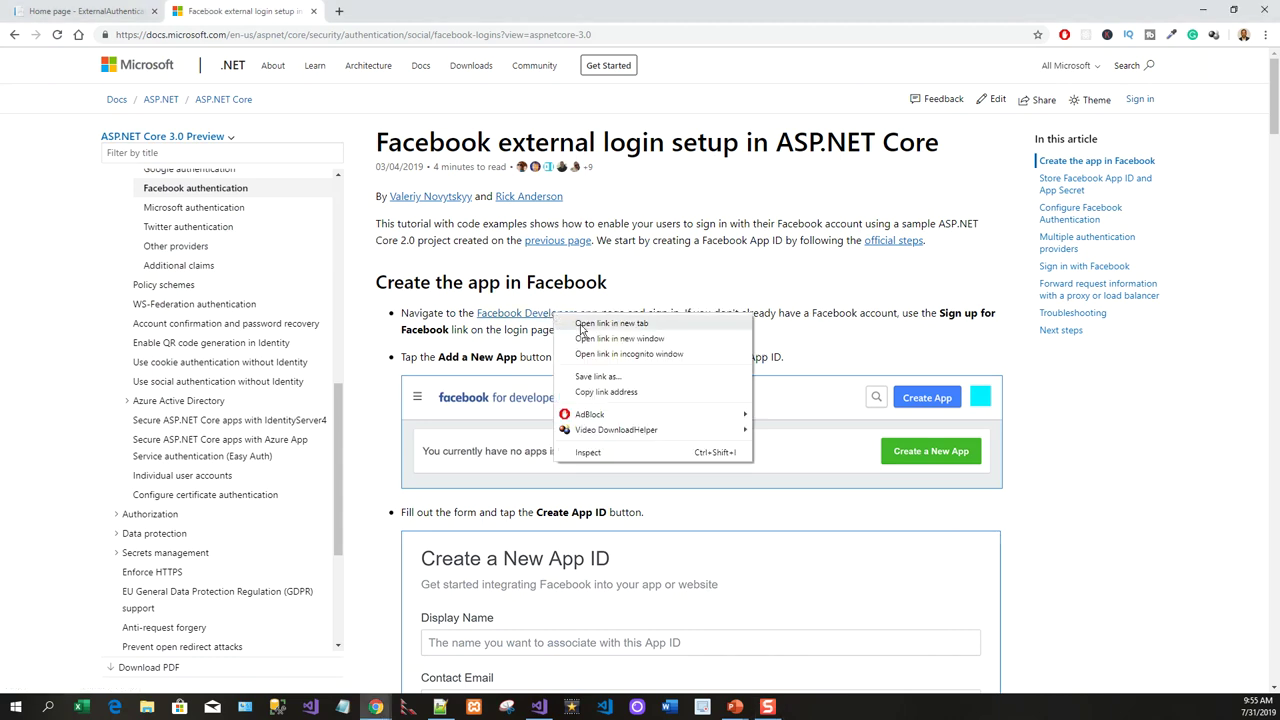
{"action": "left_click", "coordinate": [583, 325]}
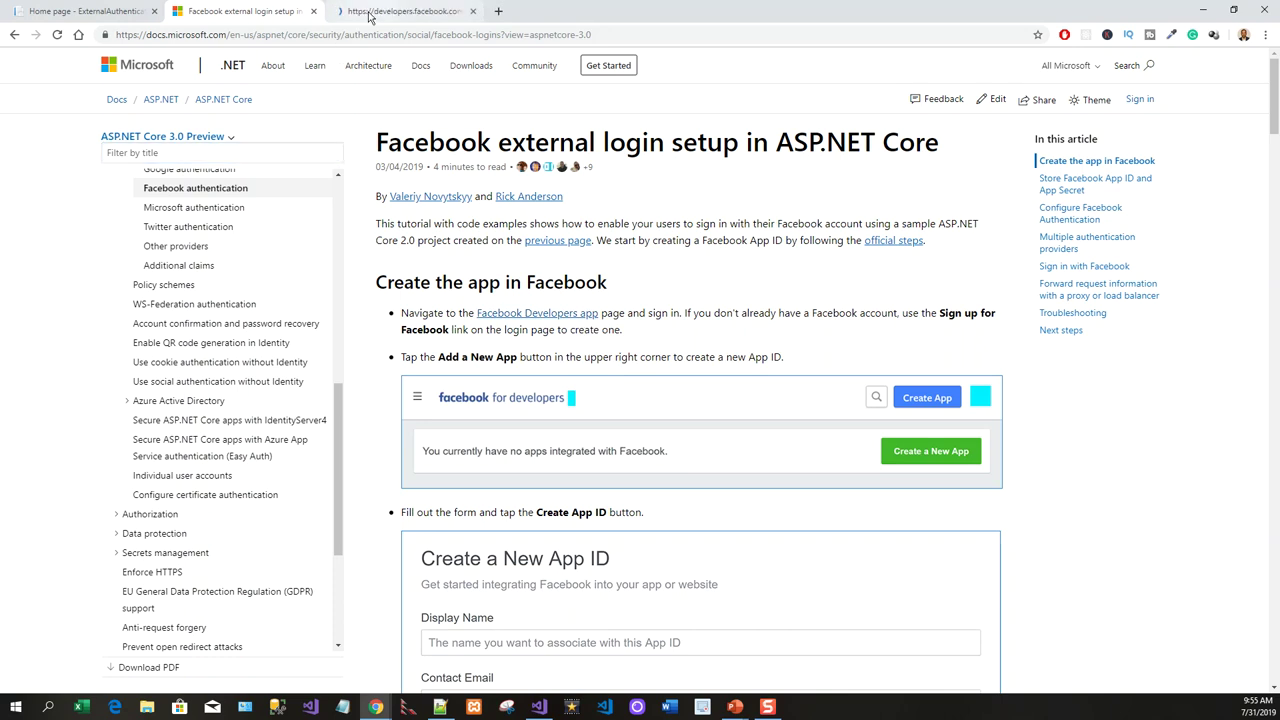
{"action": "left_click", "coordinate": [370, 15]}
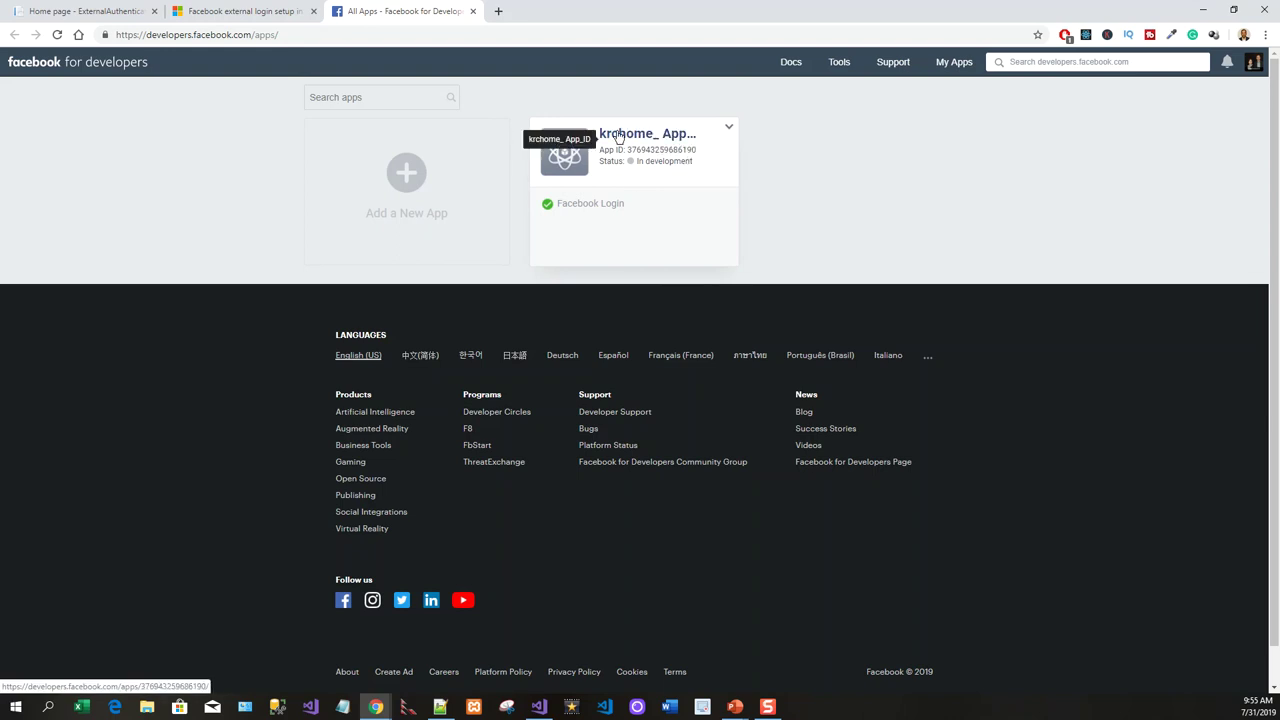
Delete the existing Facebook app, confirming and re-entering the account password.
{"action": "left_click", "coordinate": [730, 130]}
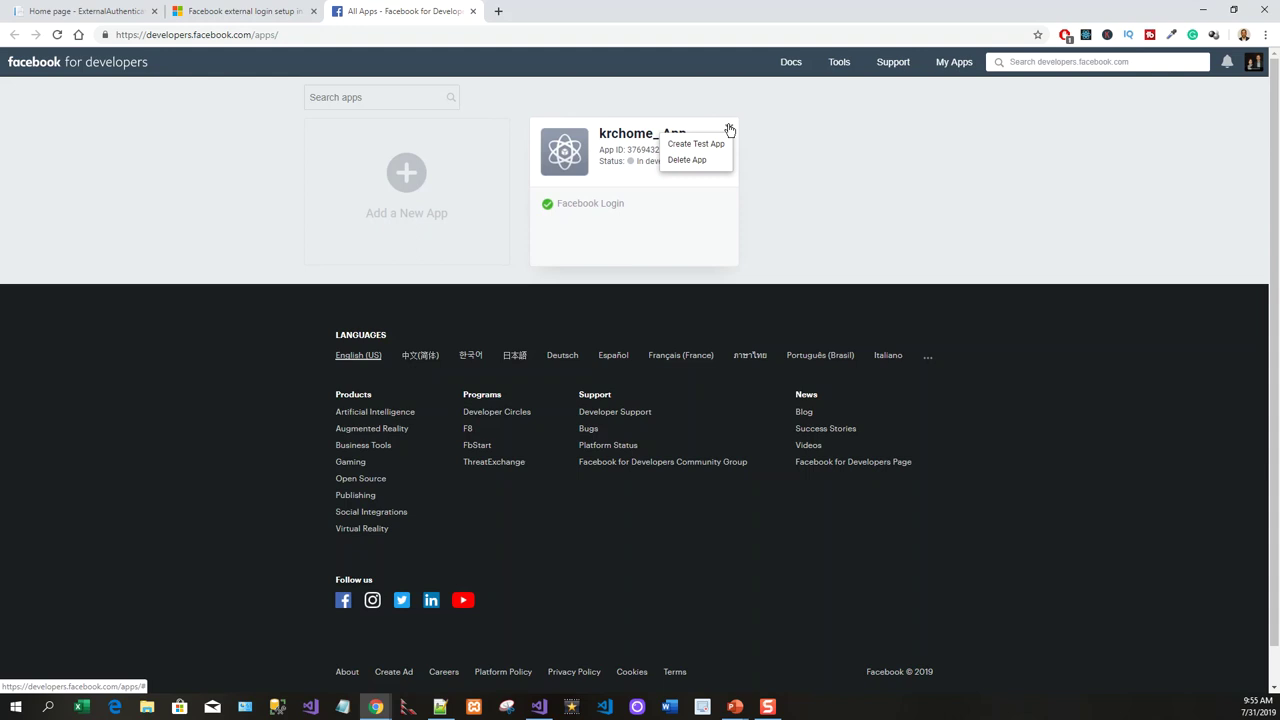
{"action": "left_click", "coordinate": [694, 221]}
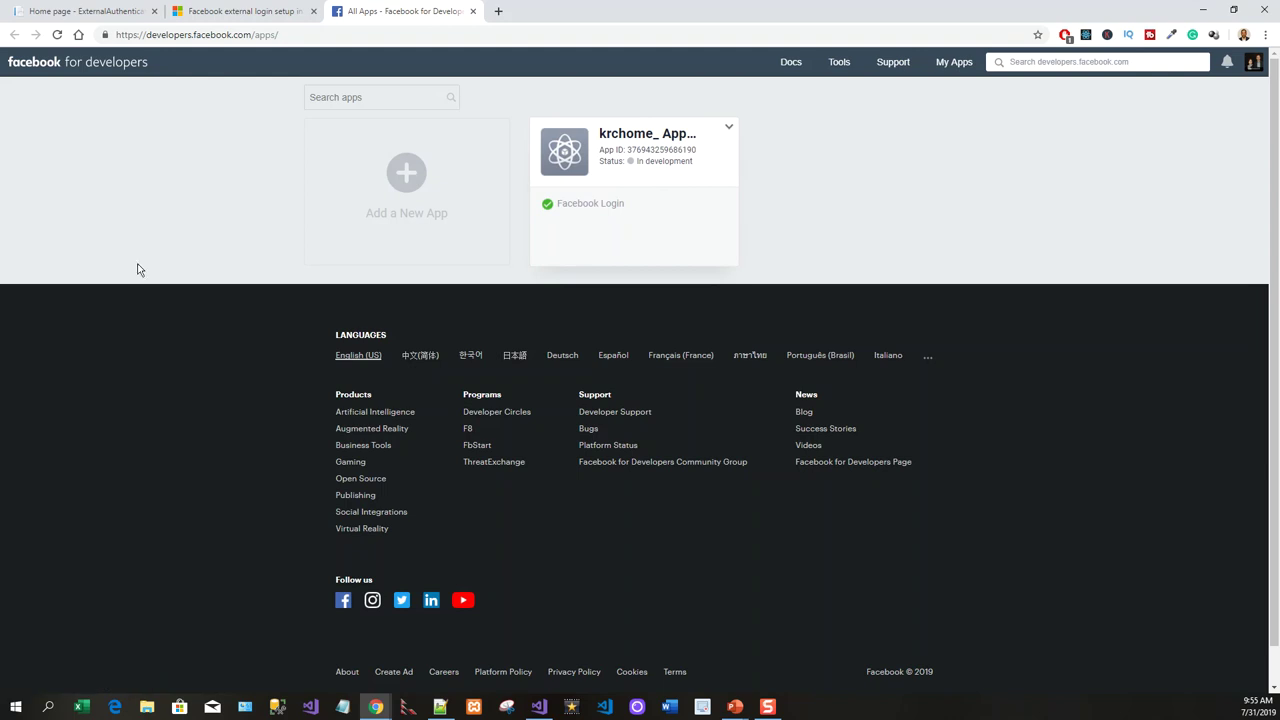
{"action": "left_click", "coordinate": [729, 130]}
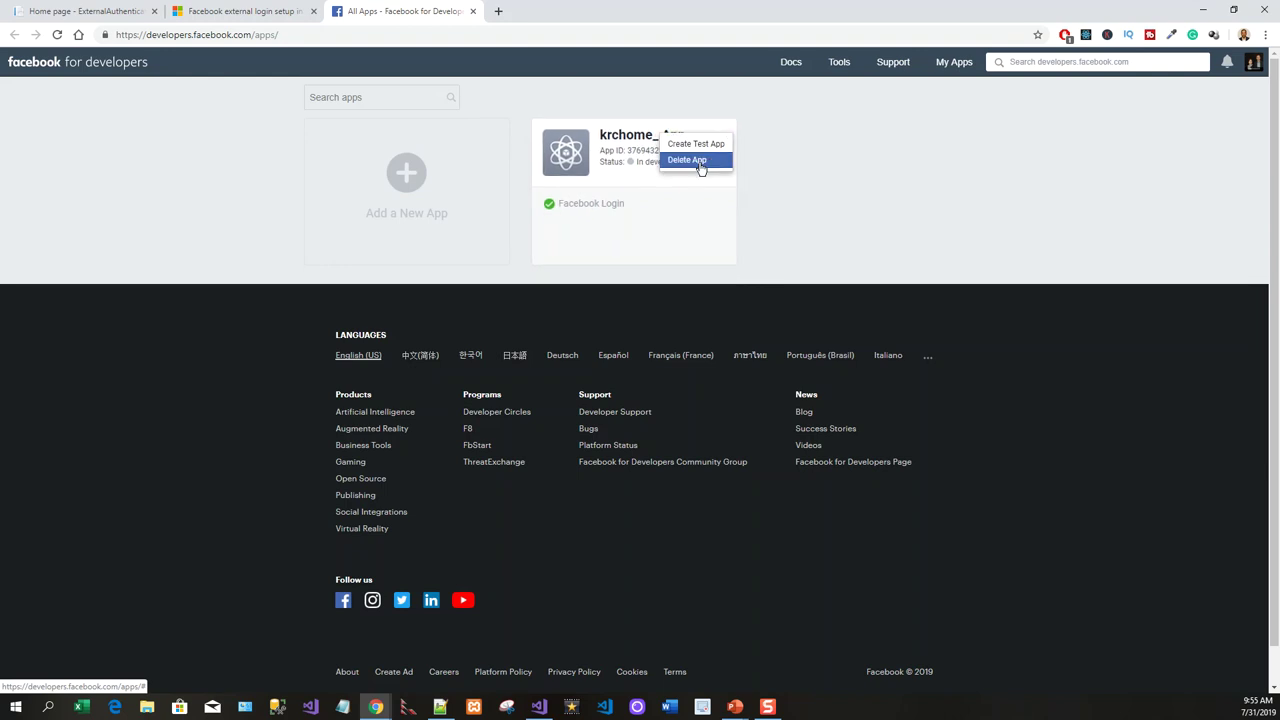
{"action": "left_click", "coordinate": [703, 163]}
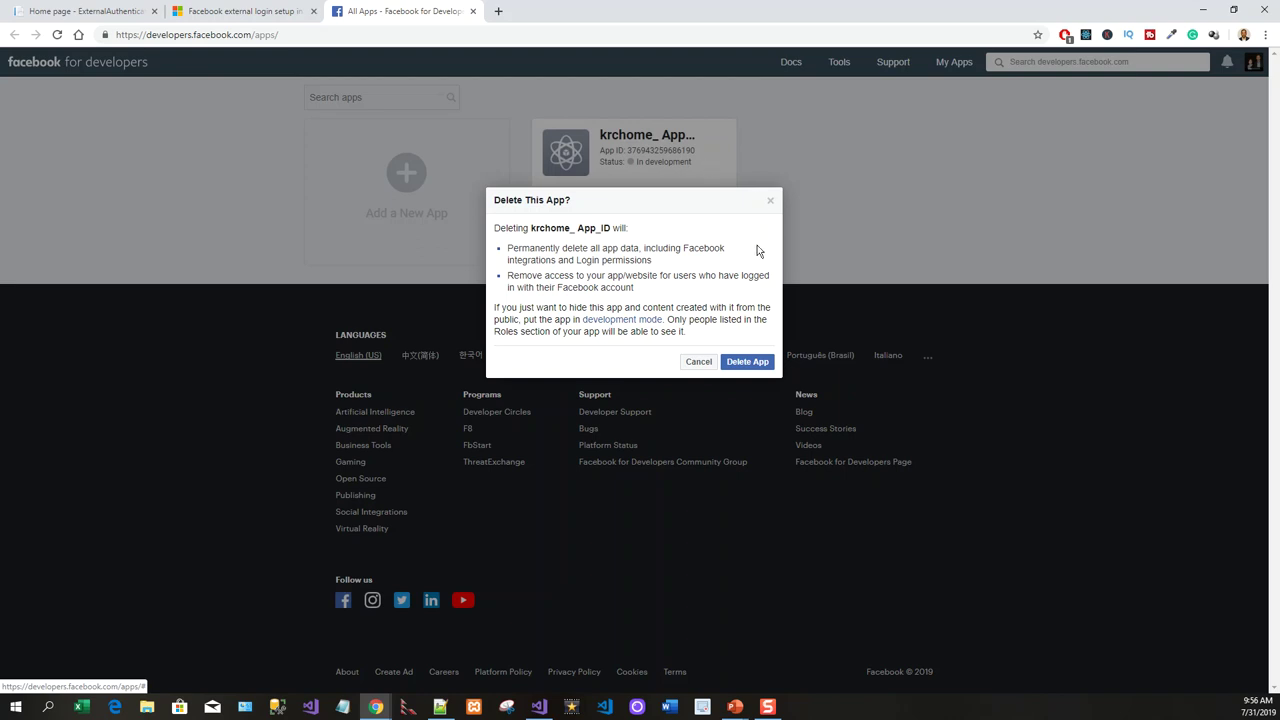
{"action": "left_click", "coordinate": [758, 366]}
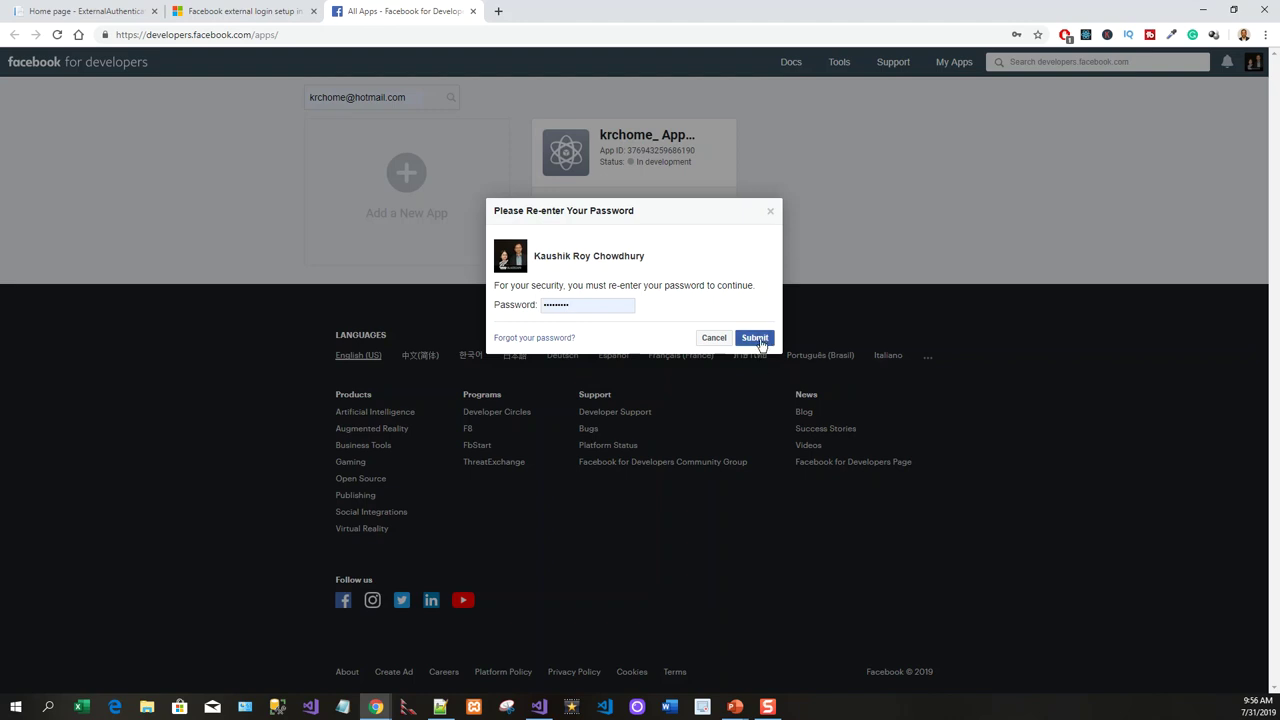
{"action": "left_click", "coordinate": [755, 340]}
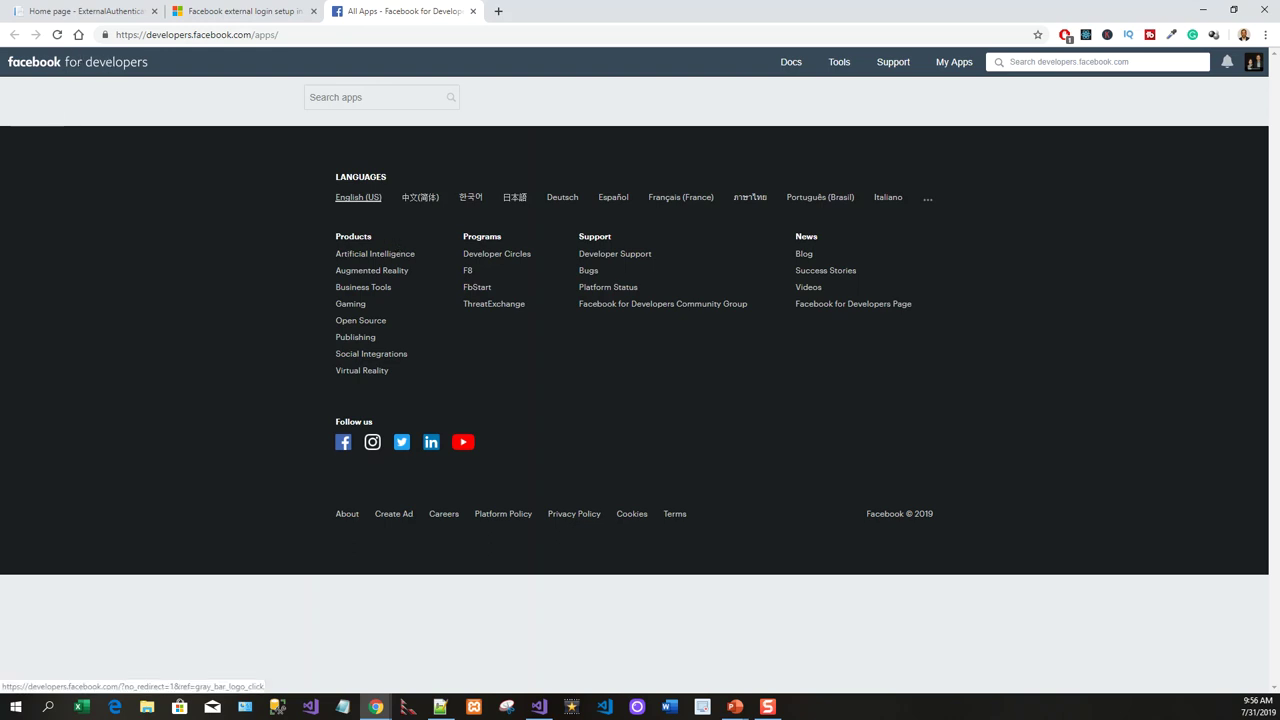
Create a new Facebook app ID with display name krchome_ App_ID.
{"action": "left_click", "coordinate": [1014, 113]}
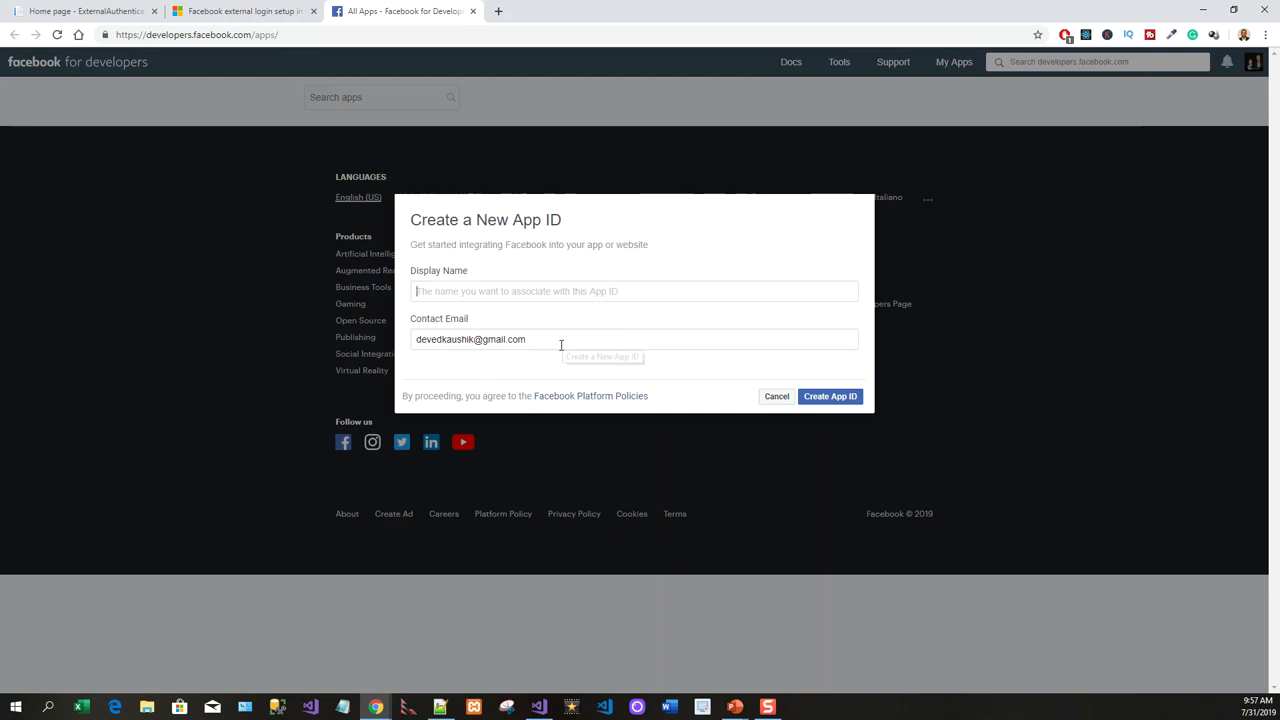
{"action": "left_click", "coordinate": [465, 291]}
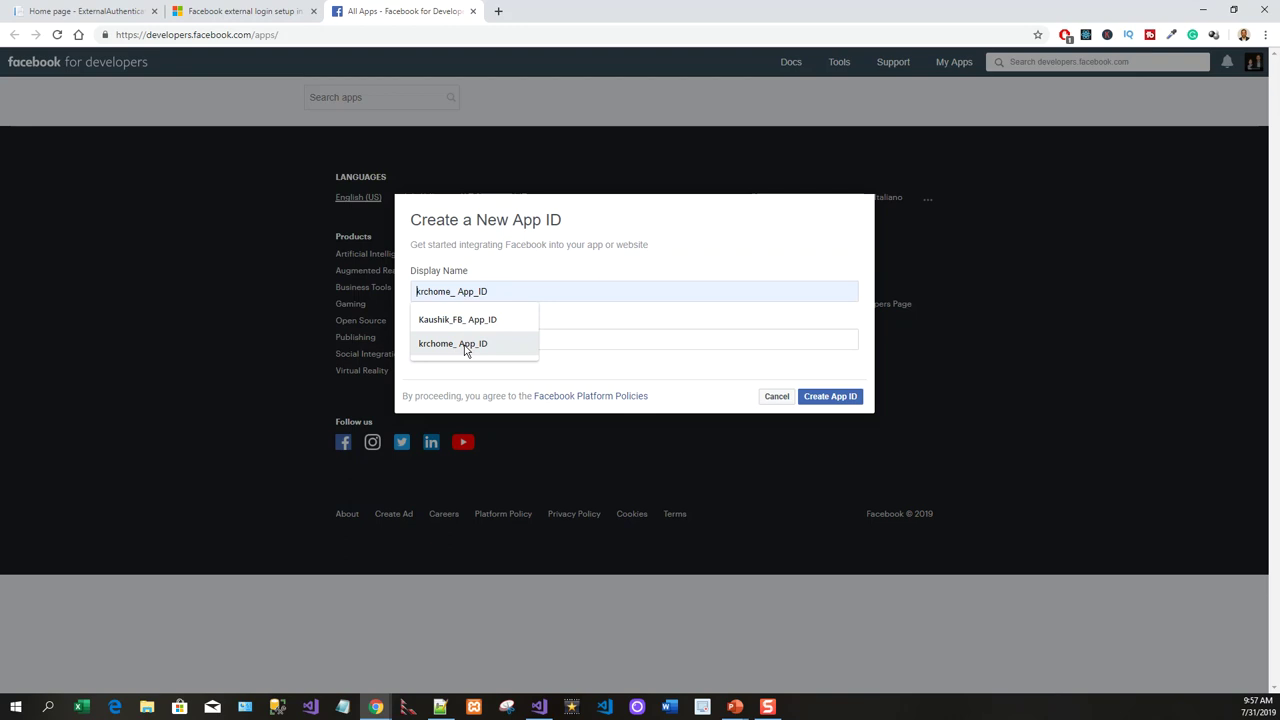
{"action": "left_click", "coordinate": [464, 345]}
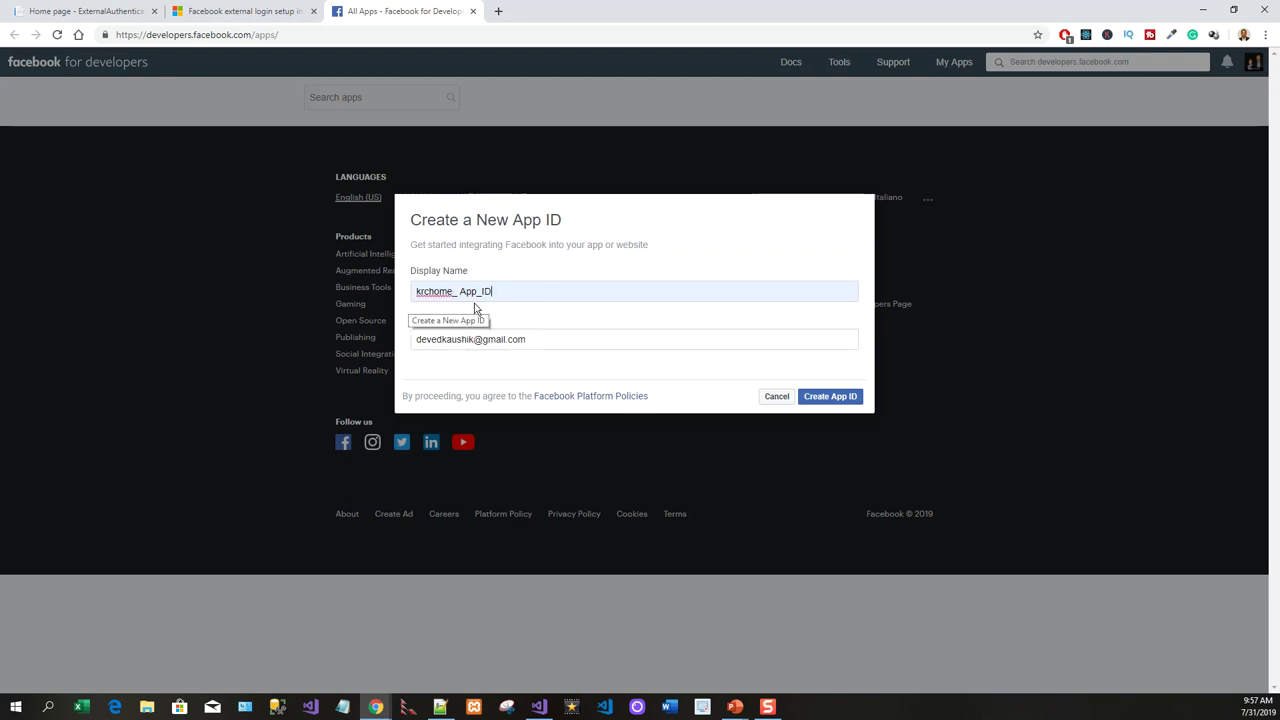
{"action": "left_click", "coordinate": [828, 399]}
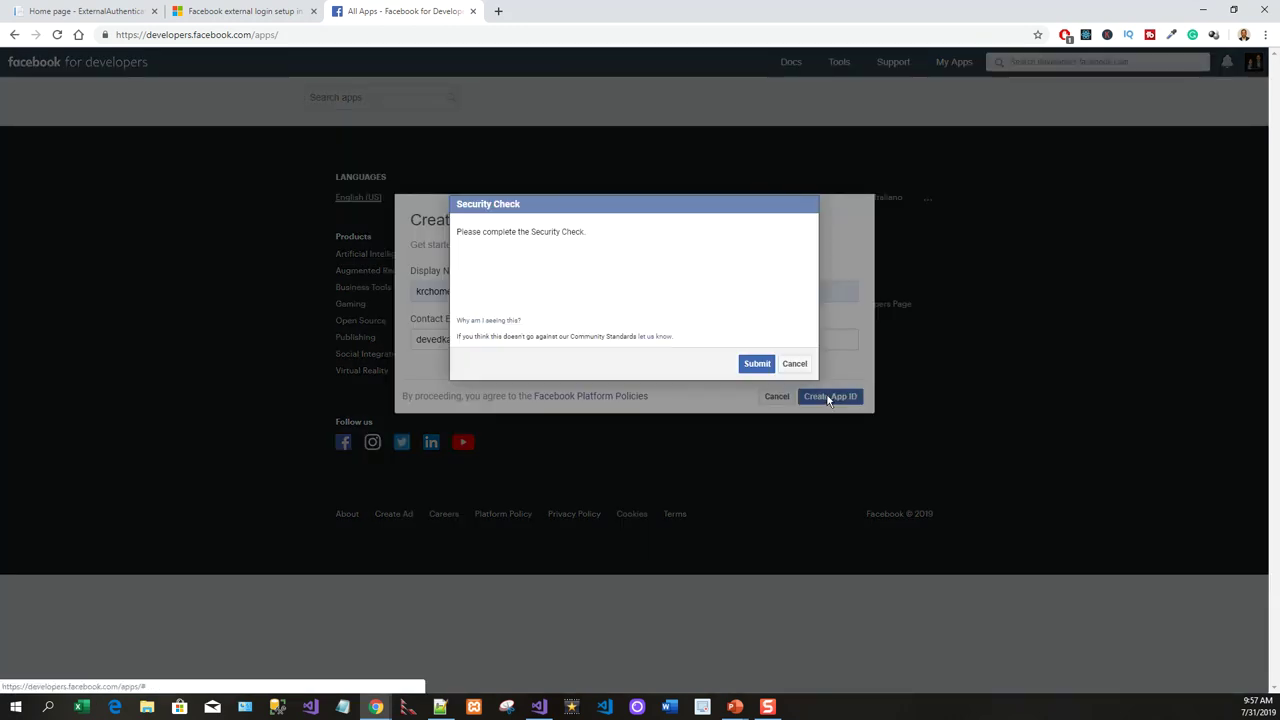
Pass the 'I'm not a robot' security check and submit it.
{"action": "left_click", "coordinate": [475, 276]}
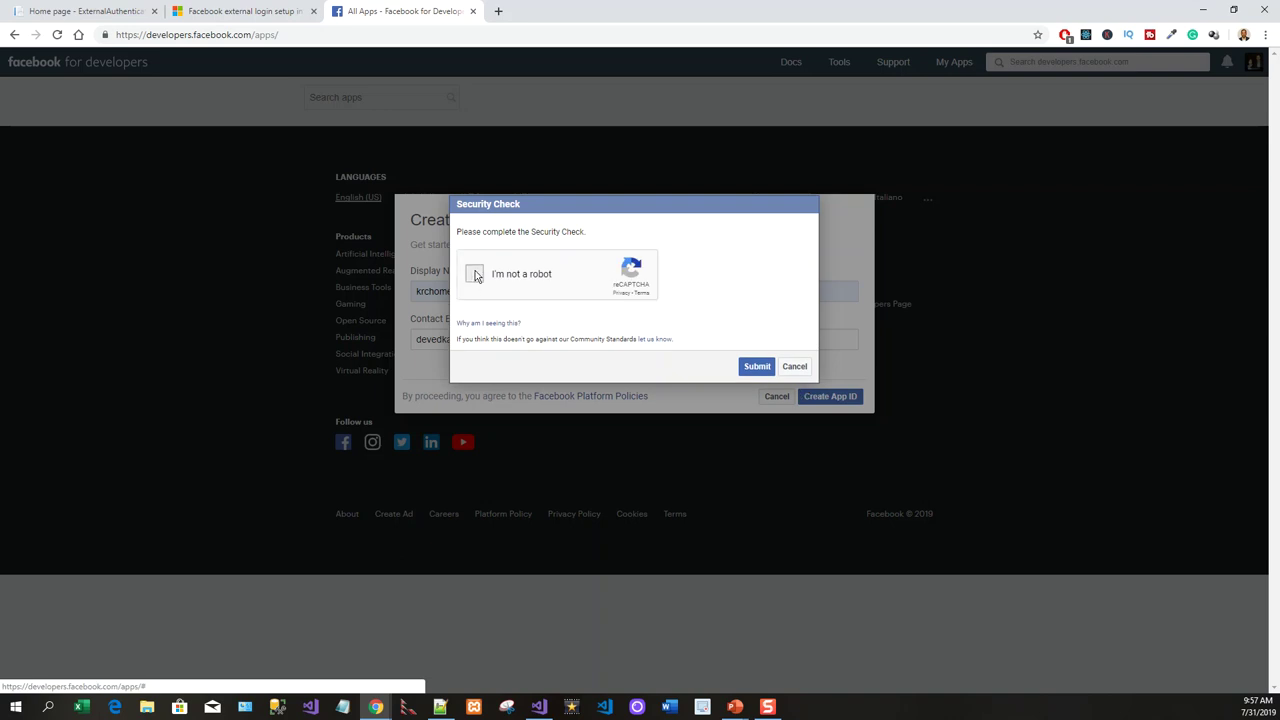
{"action": "left_click", "coordinate": [763, 367]}
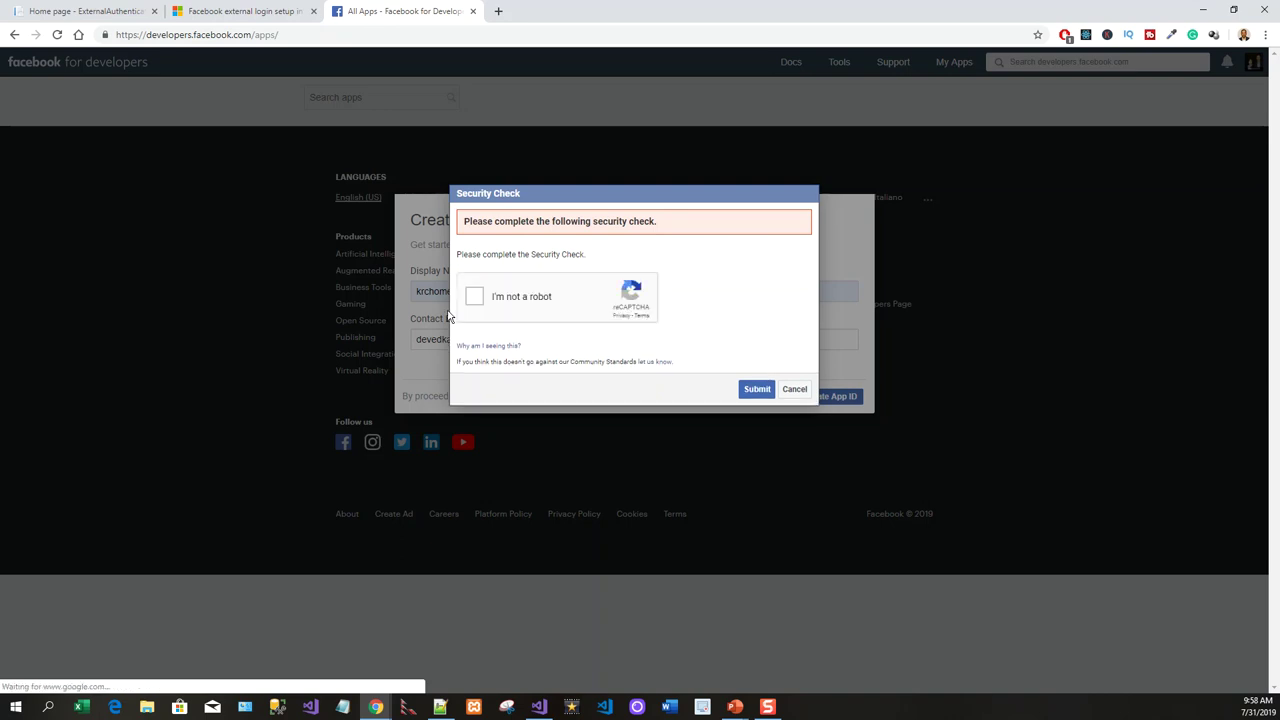
{"action": "left_click", "coordinate": [475, 297]}
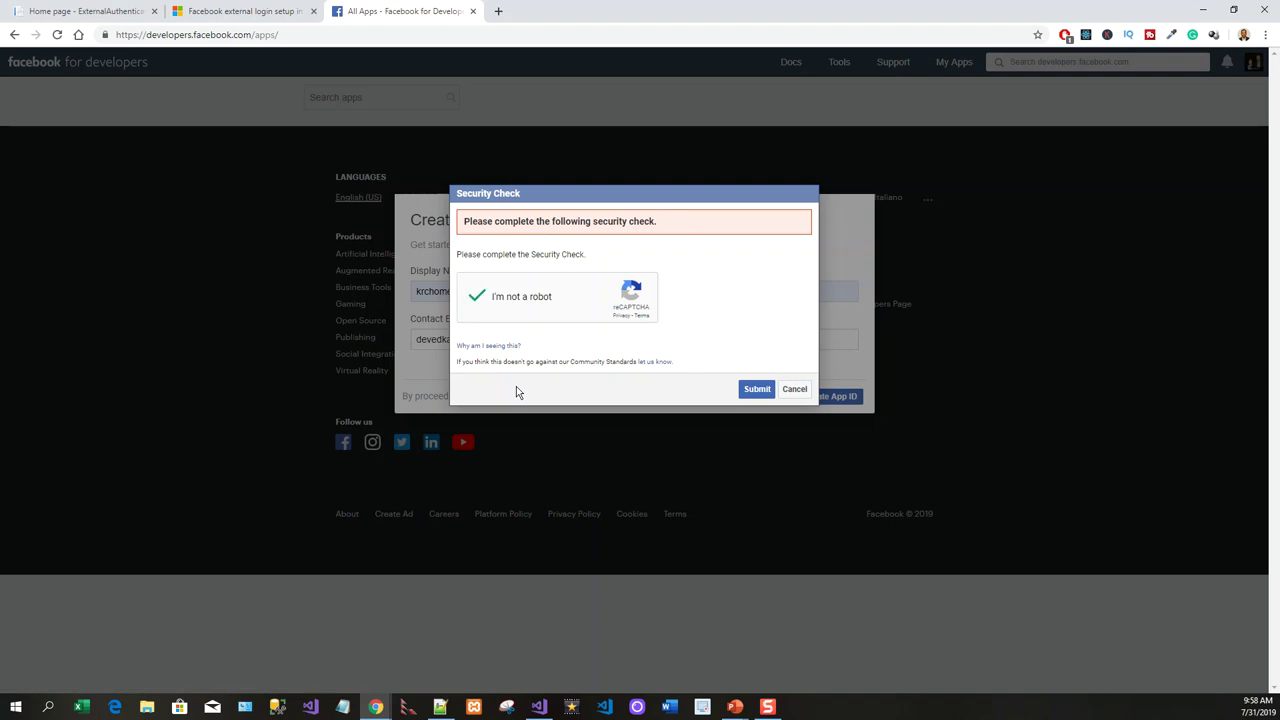
{"action": "left_click", "coordinate": [756, 389]}
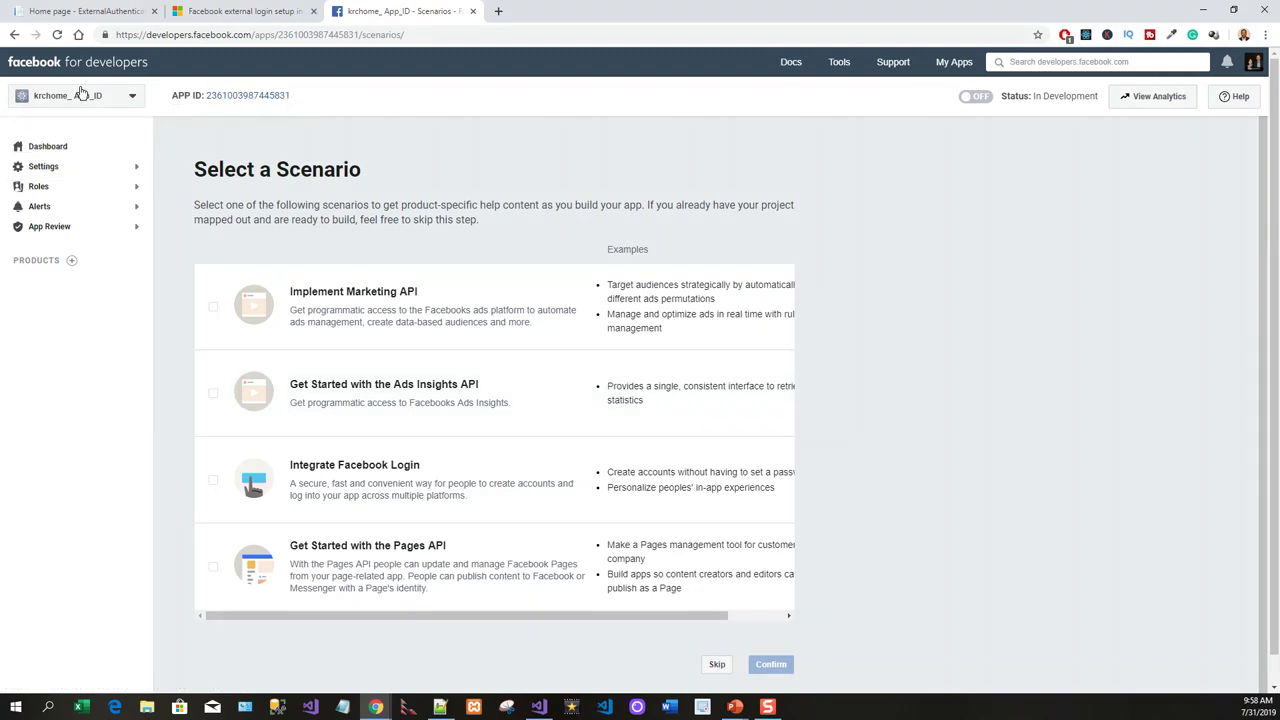
Cancel an extra Create New App dialog and open Add a Product for krchome_ App_ID.
{"action": "left_click", "coordinate": [132, 98]}
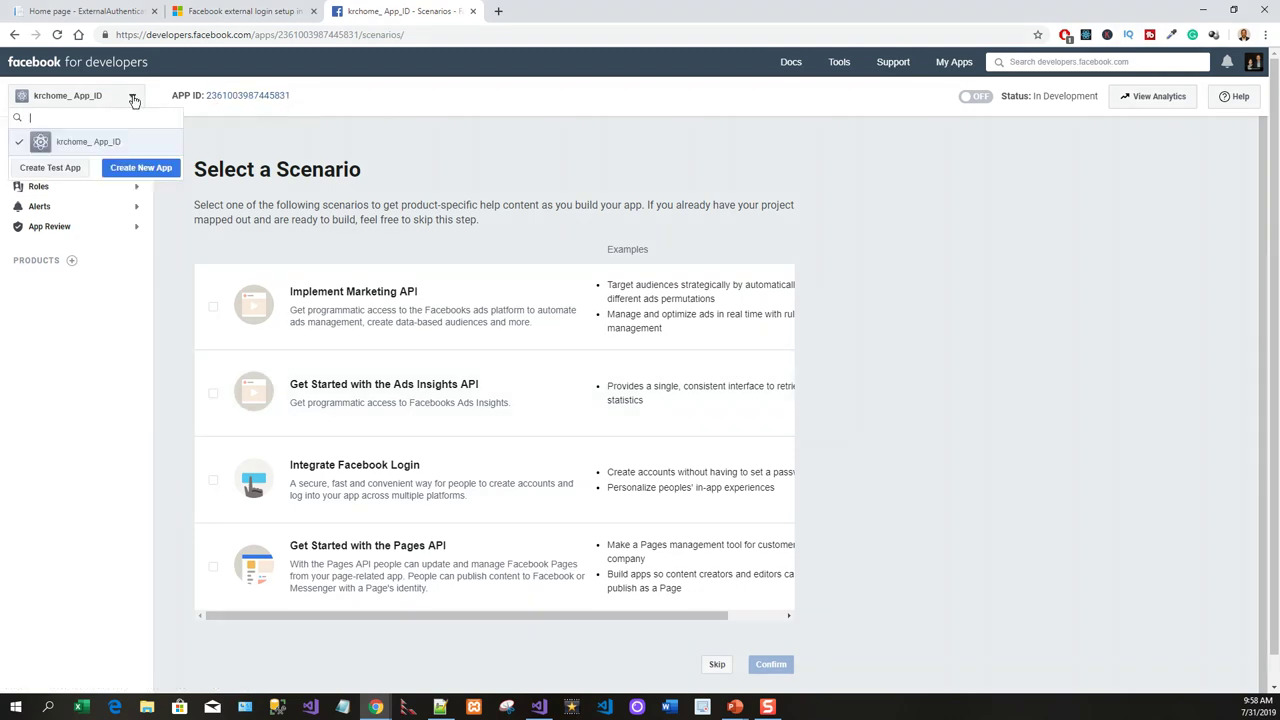
{"action": "left_click", "coordinate": [146, 170]}
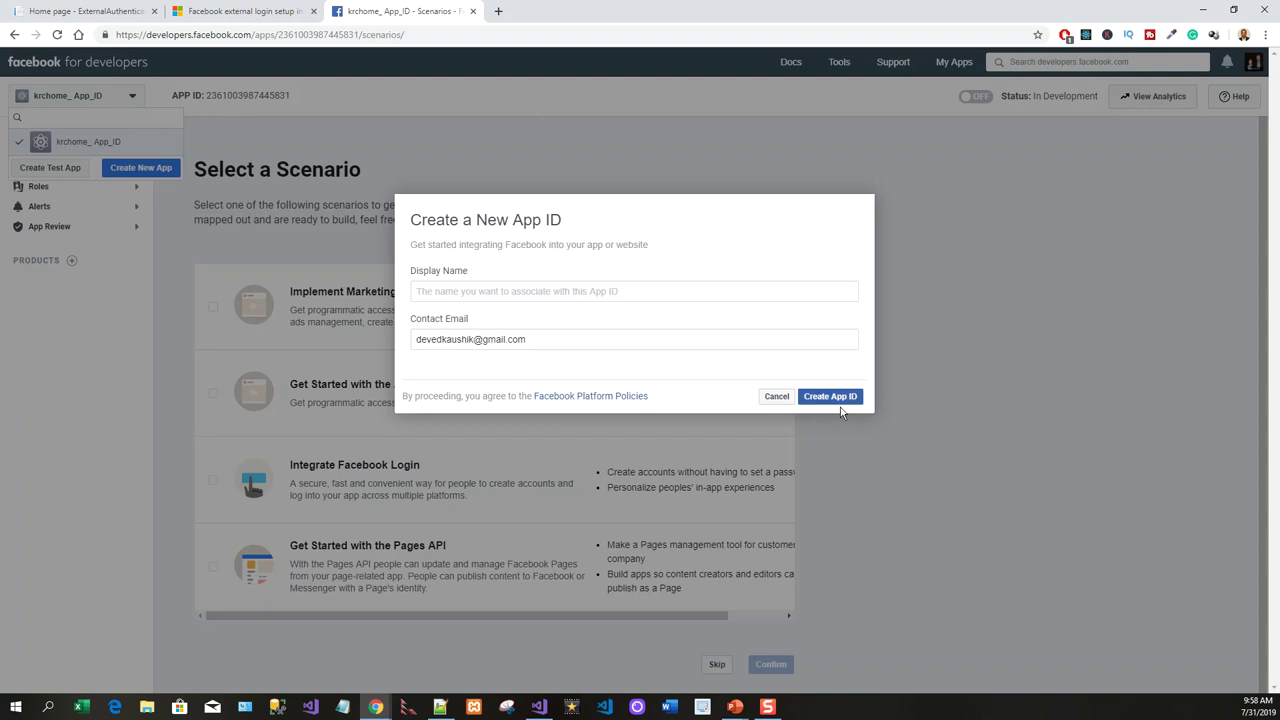
{"action": "left_click", "coordinate": [776, 397]}
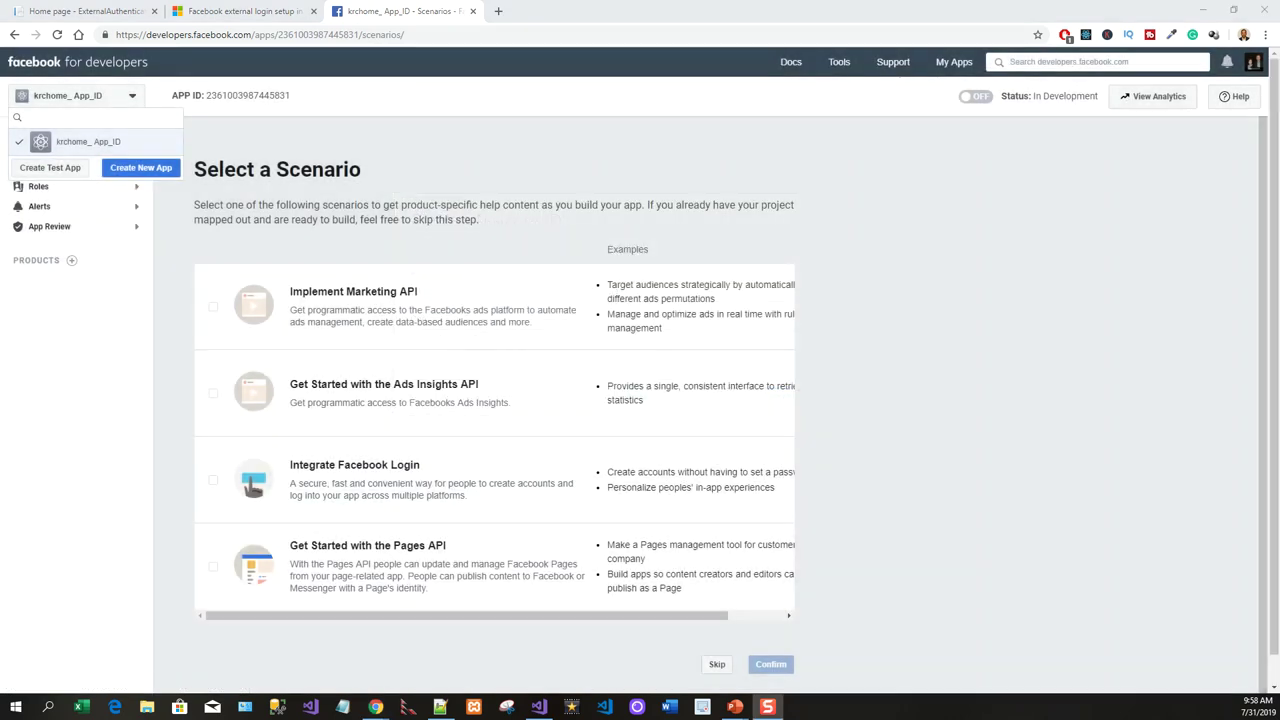
{"action": "left_click", "coordinate": [72, 262]}
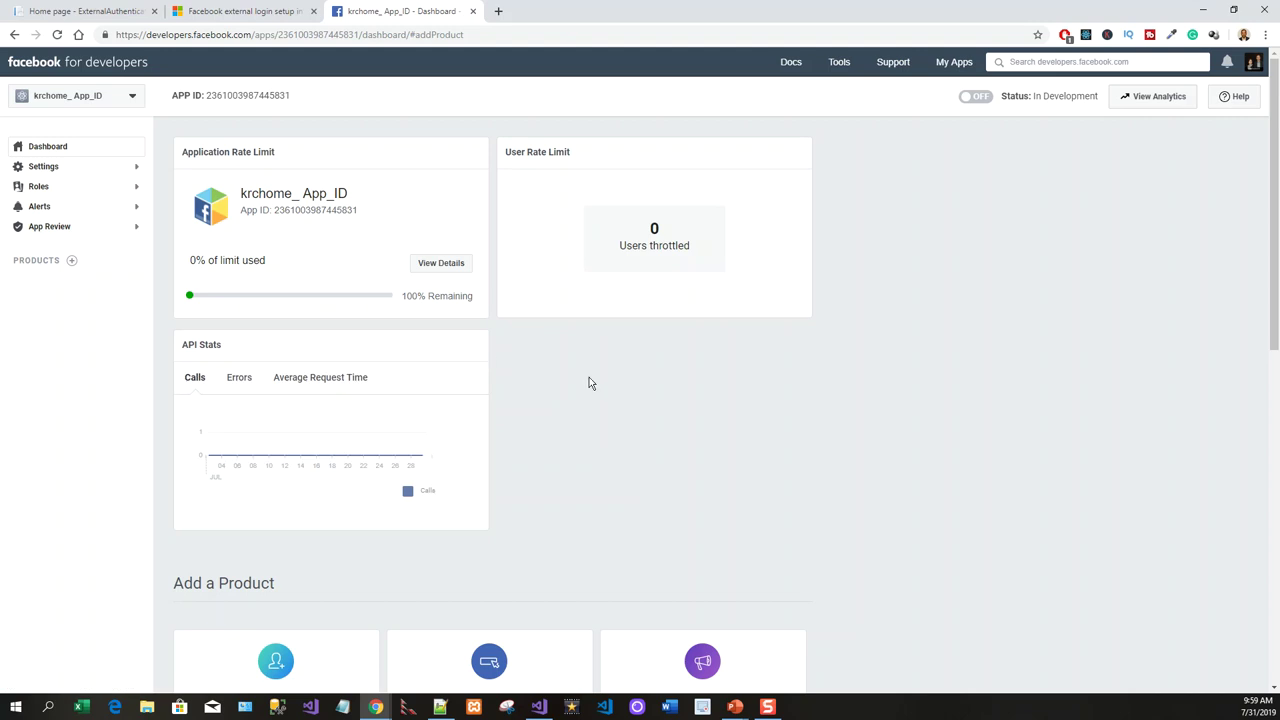
Set up the Facebook Login product from the Add a Product list.
{"action": "scroll", "coordinate": [674, 520], "scroll_direction": "down", "scroll_amount": 1}
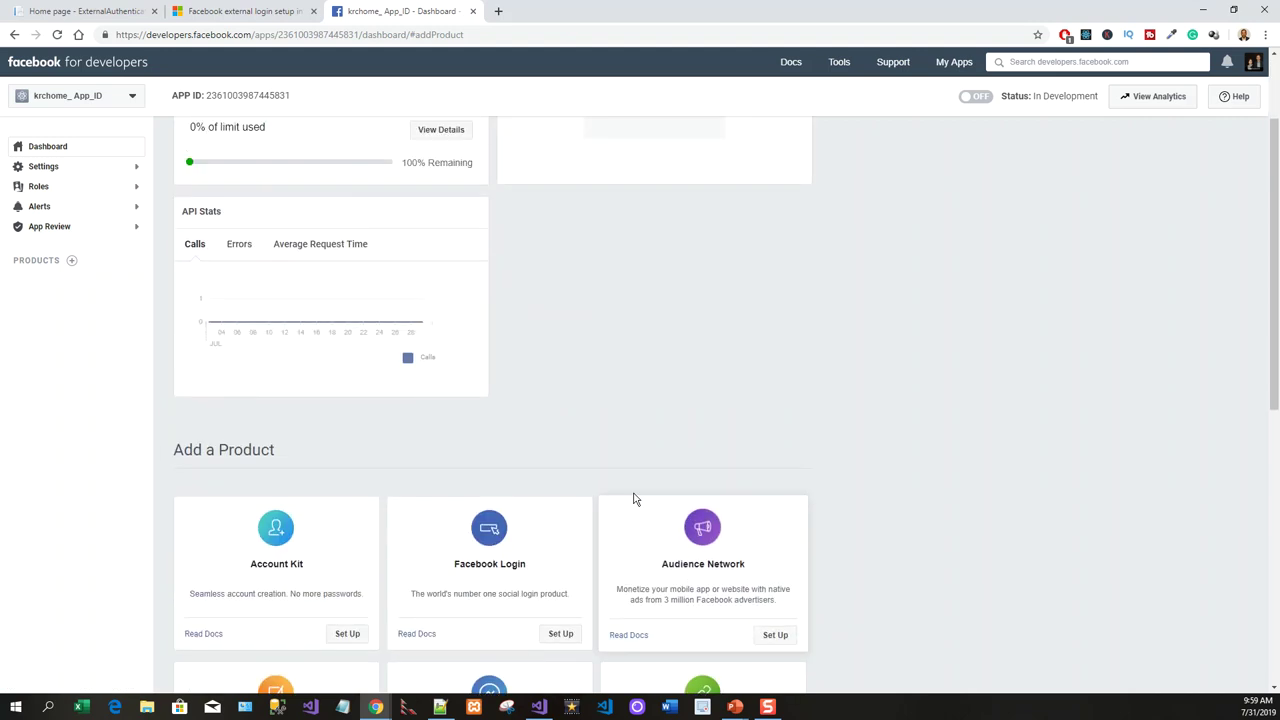
{"action": "scroll", "coordinate": [634, 503], "scroll_direction": "down", "scroll_amount": 1}
{"action": "left_click", "coordinate": [563, 503]}
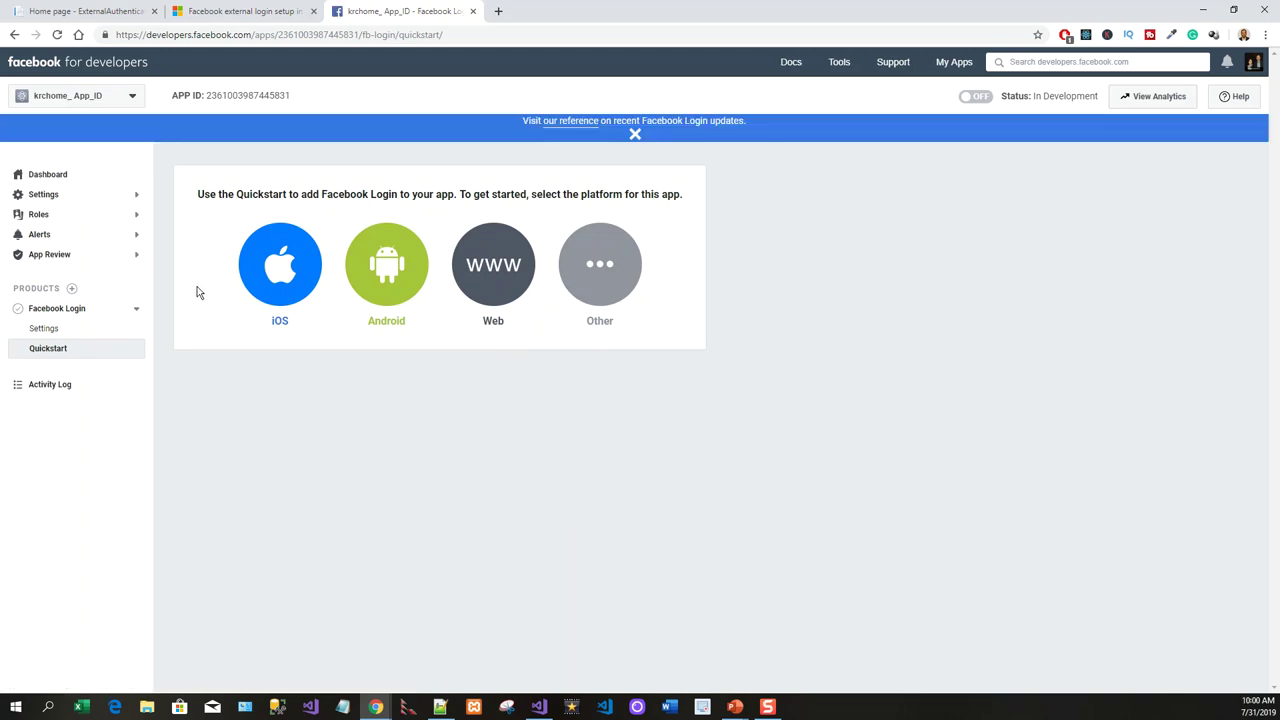
{"action": "left_click", "coordinate": [43, 328]}
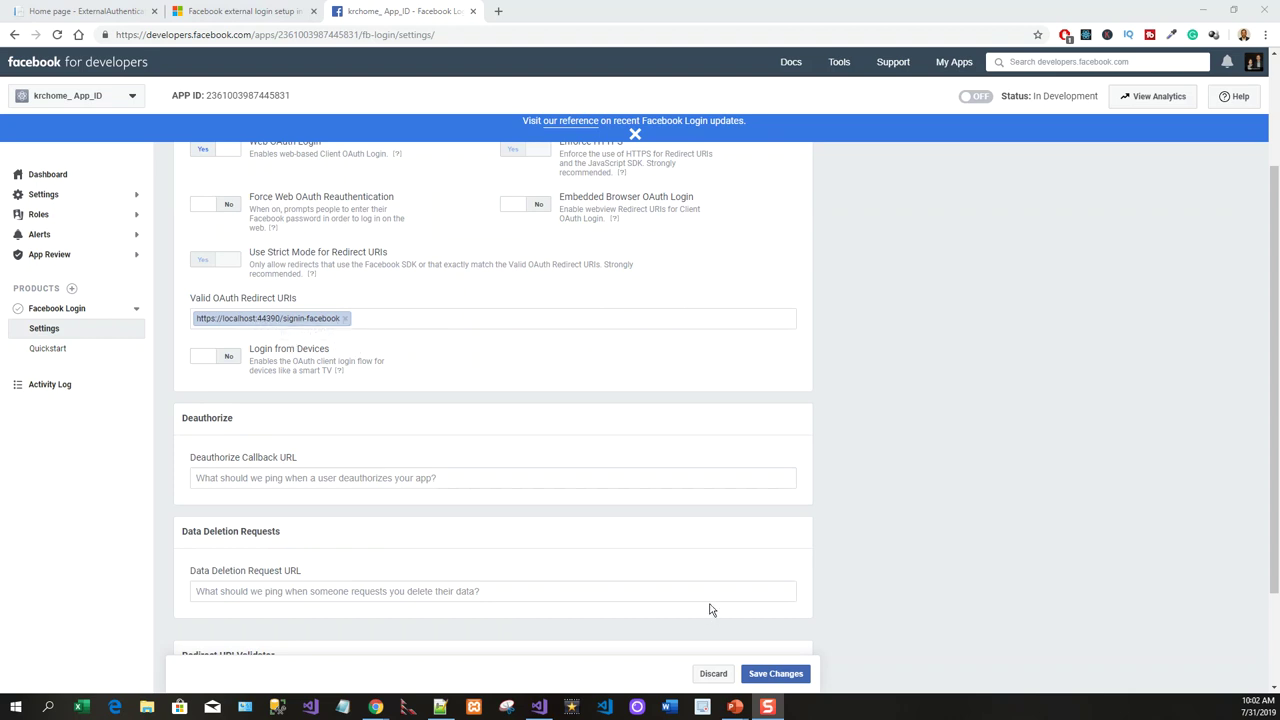
{"action": "left_click", "coordinate": [781, 677]}
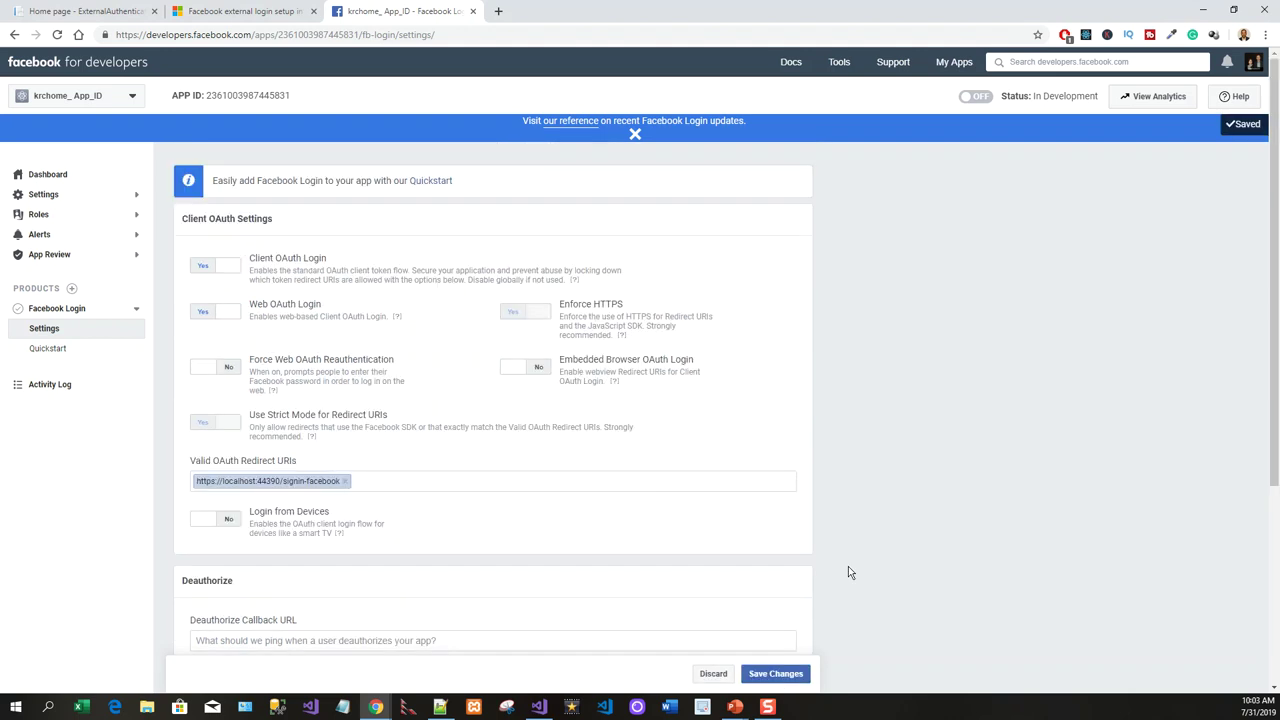
{"action": "scroll", "coordinate": [754, 605], "scroll_direction": "down", "scroll_amount": 1}
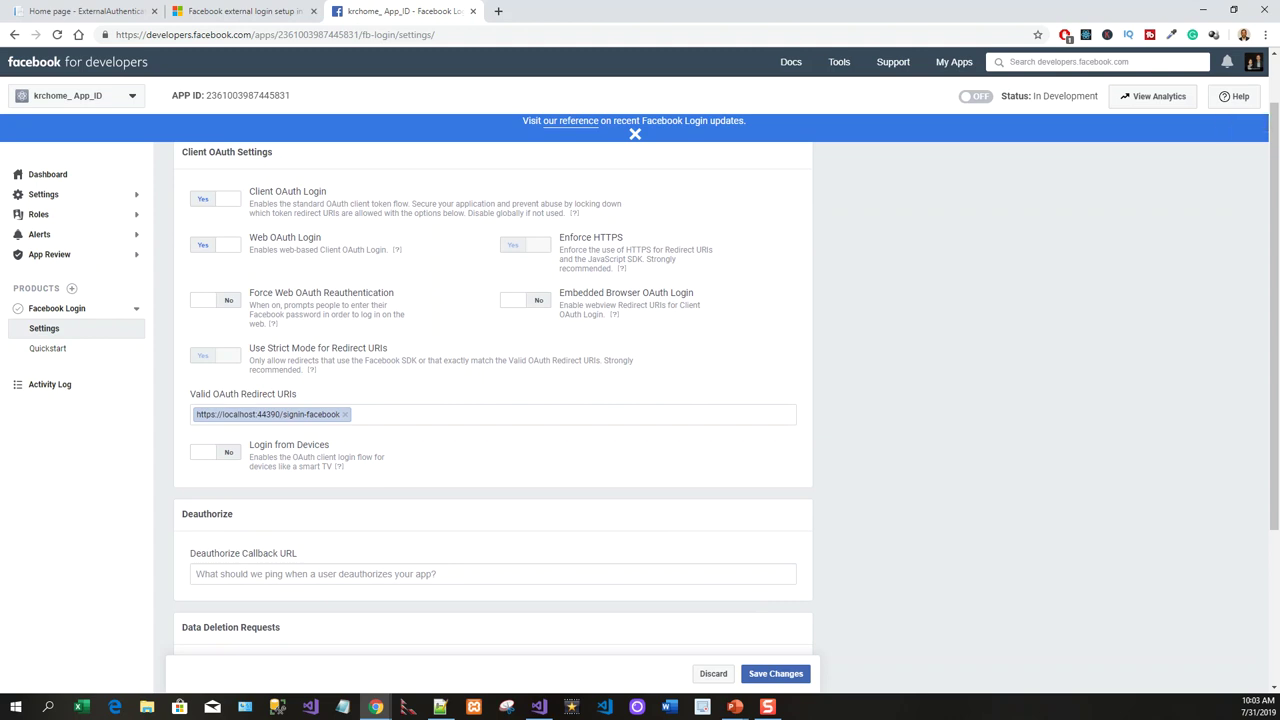
{"action": "left_click", "coordinate": [43, 194]}
{"action": "left_click", "coordinate": [38, 214]}
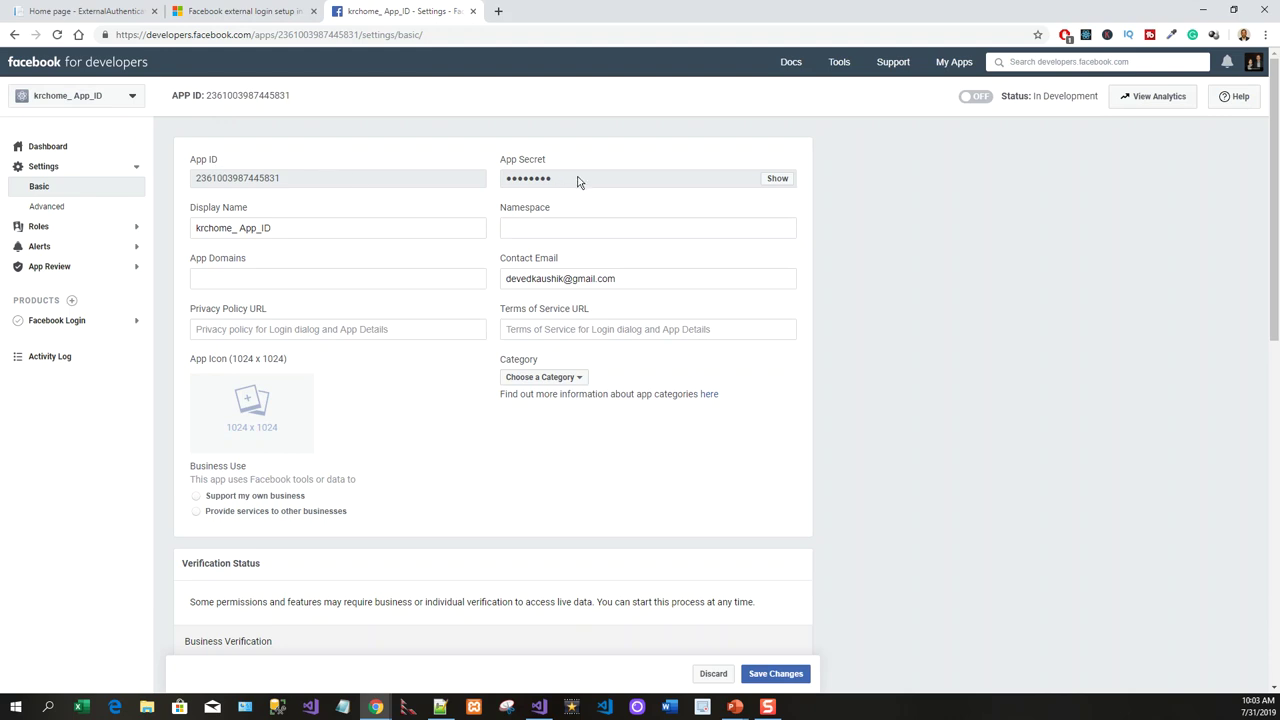
Reveal the App Secret and move the user-secrets notes window aside.
{"action": "left_click", "coordinate": [778, 181]}
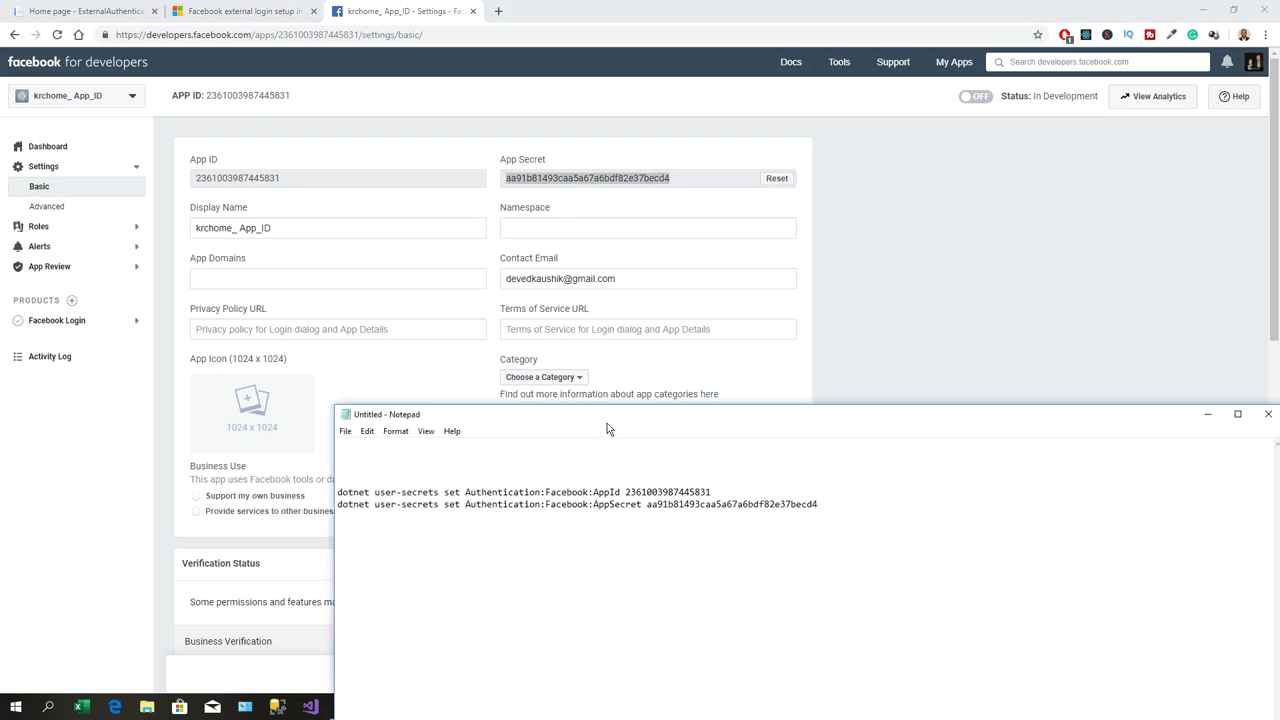
{"action": "left_click_drag", "start_coordinate": [607, 423], "coordinate": [593, 386]}
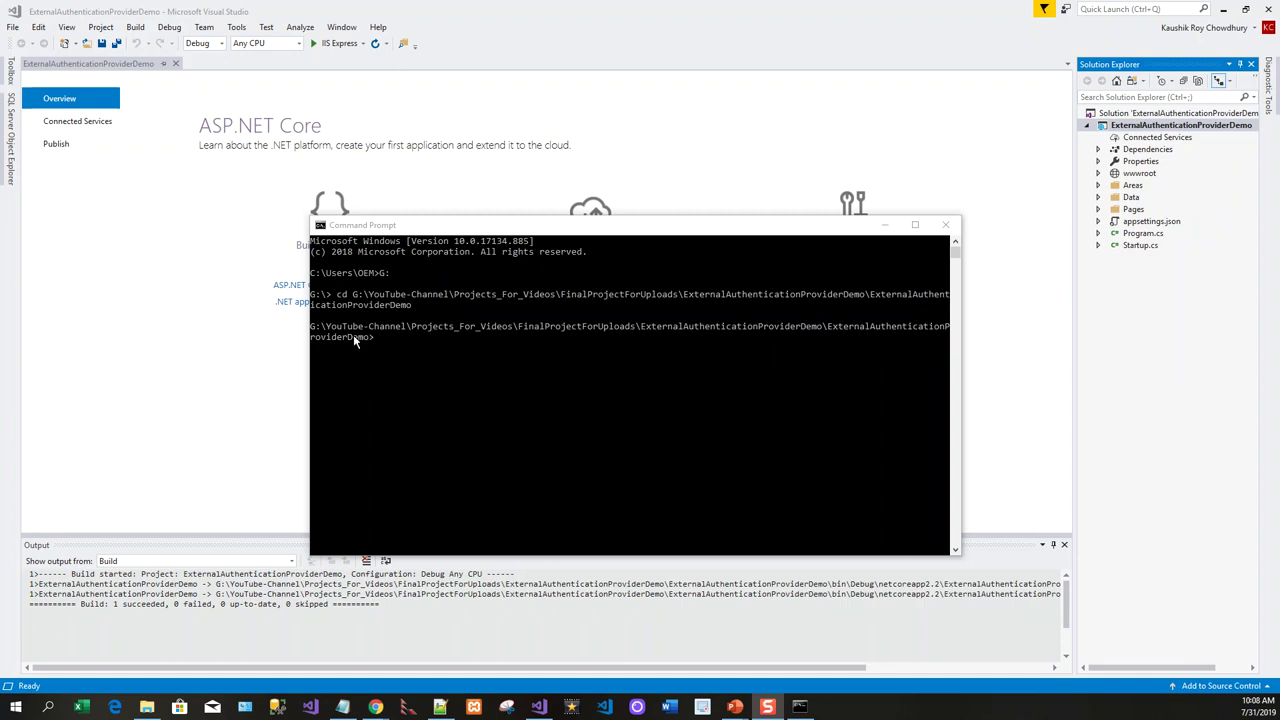
Store Authentication:Facebook:AppId and AppSecret with dotnet user-secrets set, then close Command Prompt.
{"action": "left_click", "coordinate": [393, 346]}
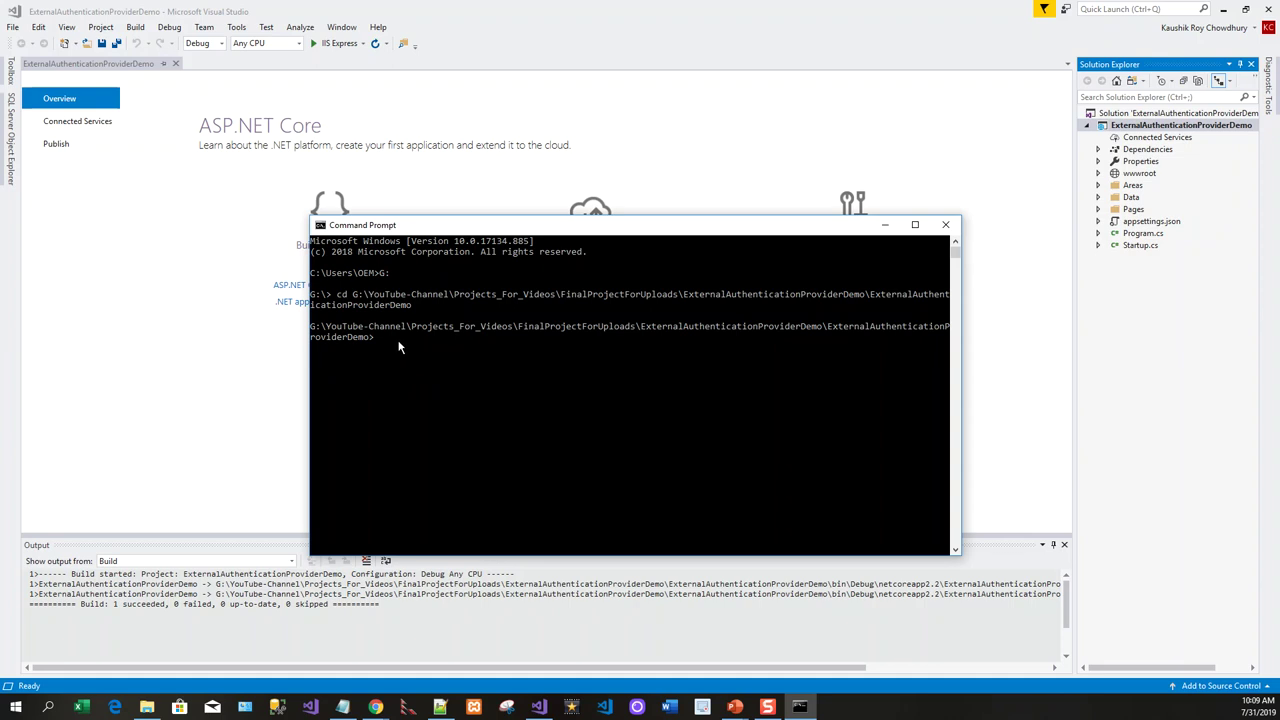
{"action": "key", "text": "ctrl+v"}
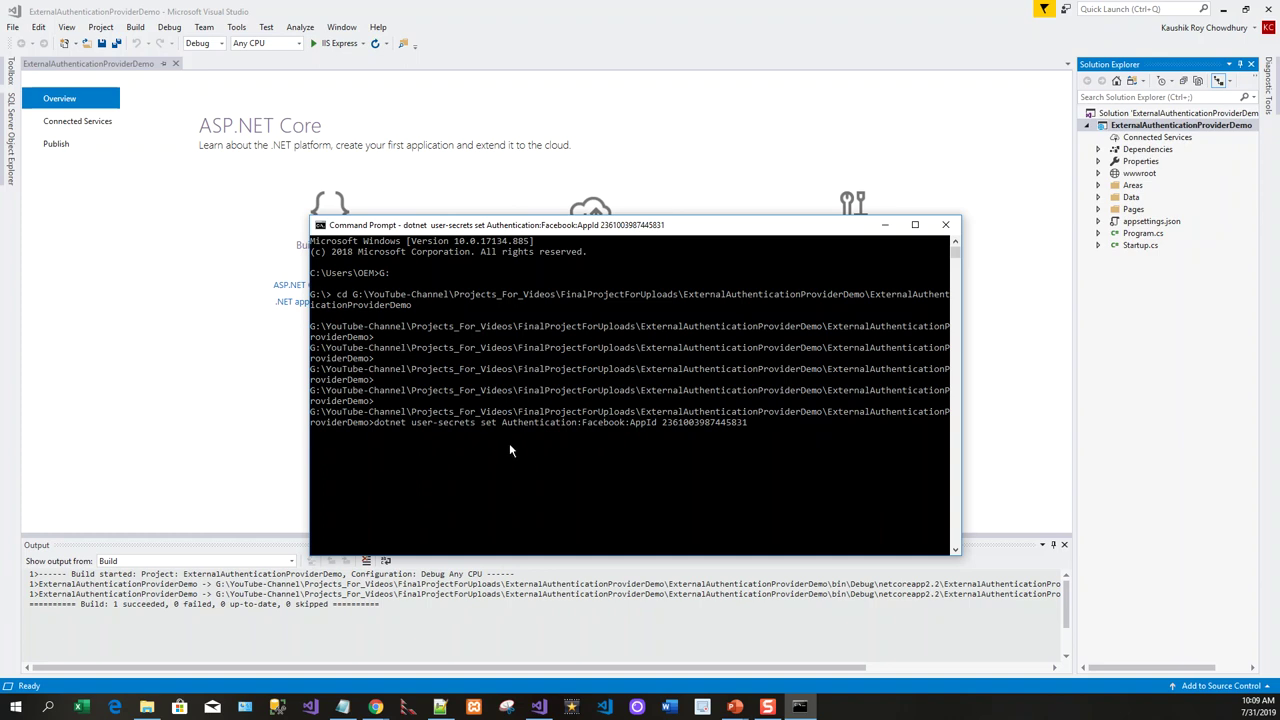
{"action": "key", "text": "ctrl+v"}
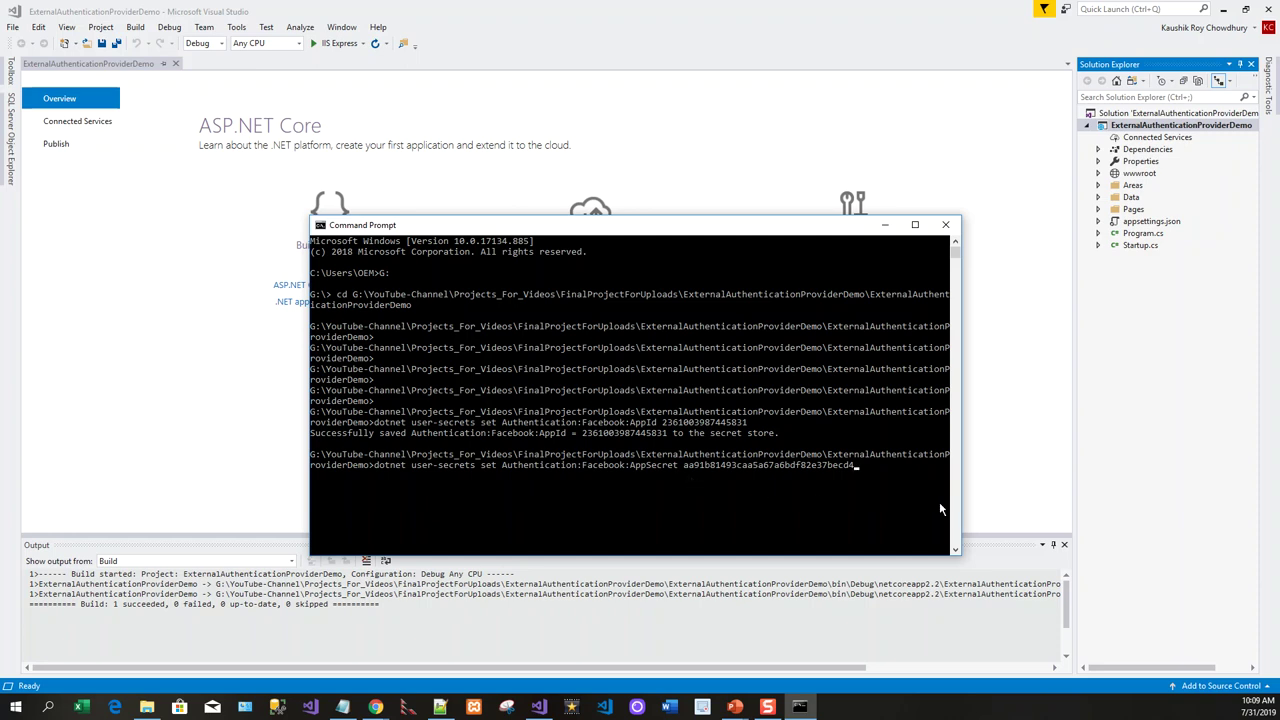
{"action": "key", "text": "Return"}
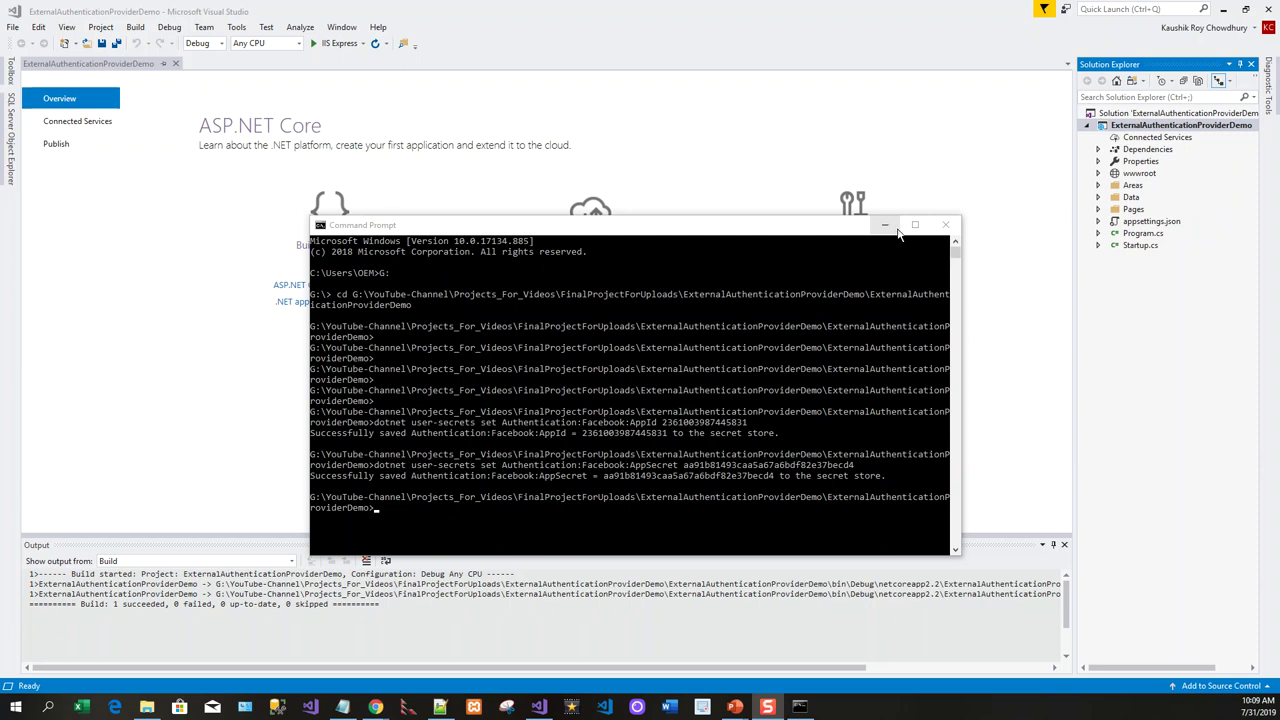
{"action": "left_click", "coordinate": [948, 226]}
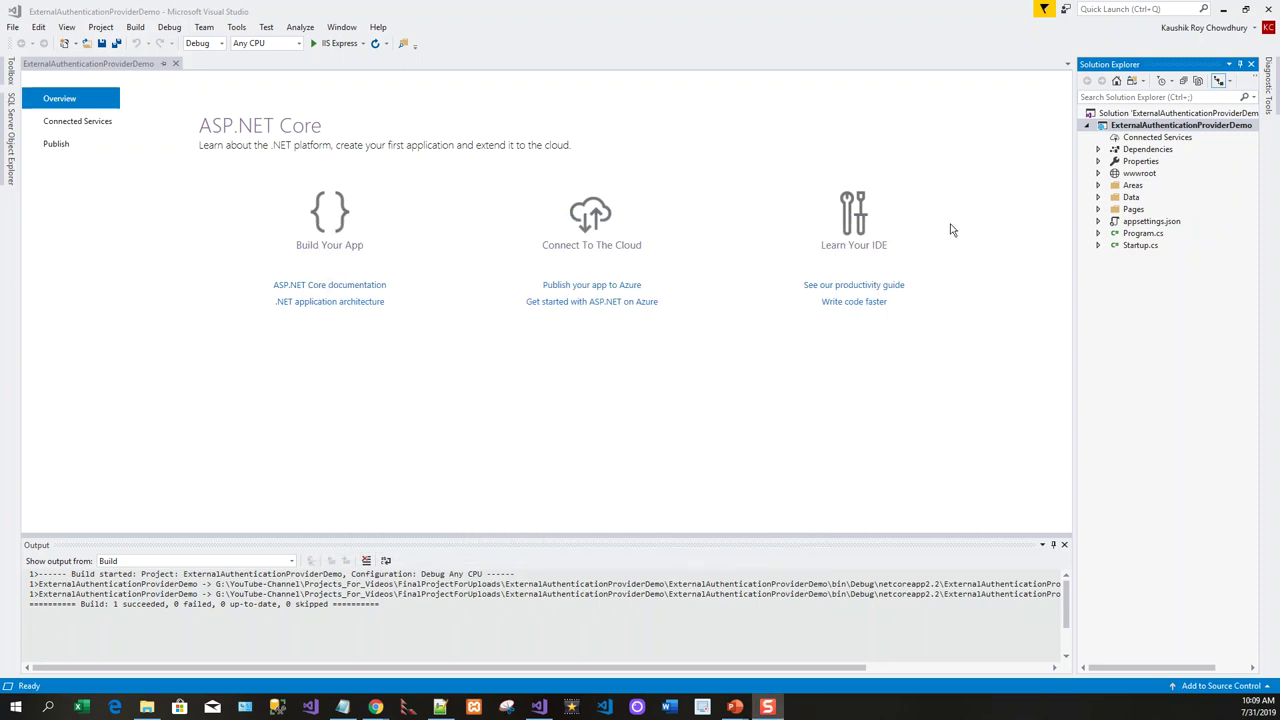
{"action": "double_click", "coordinate": [1140, 245]}
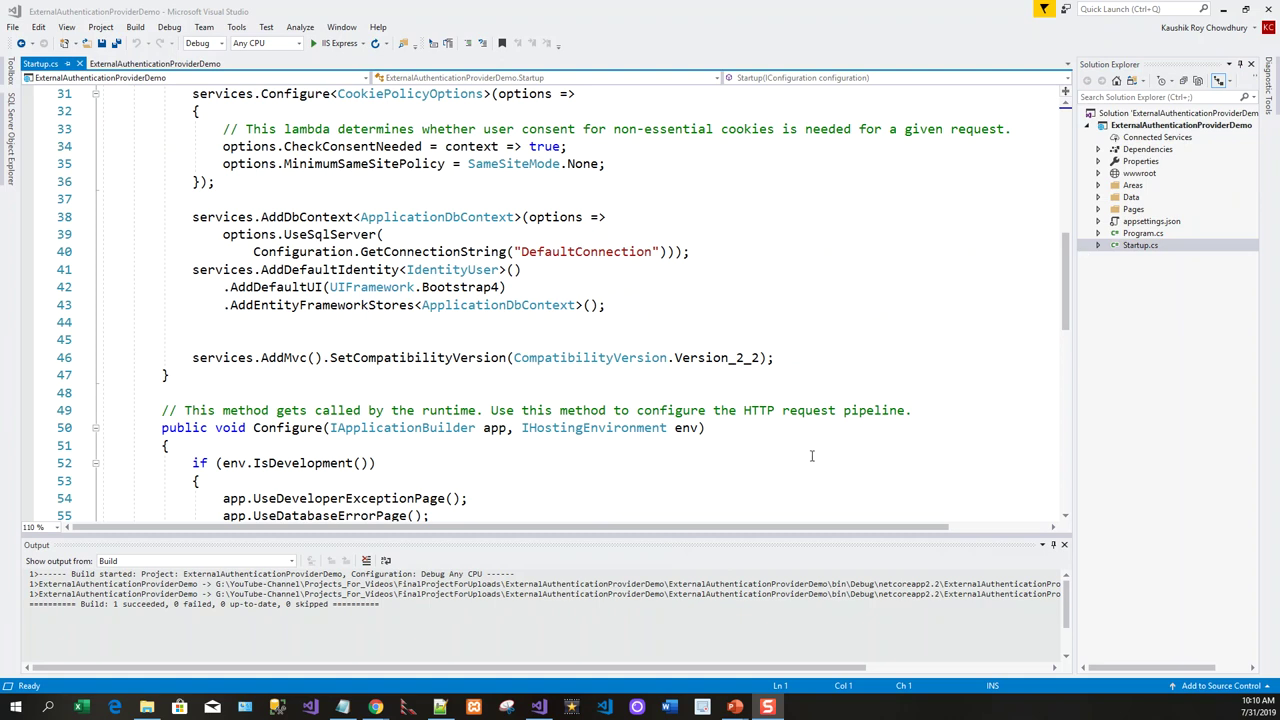
{"action": "scroll", "coordinate": [738, 384], "scroll_direction": "up", "scroll_amount": 2}
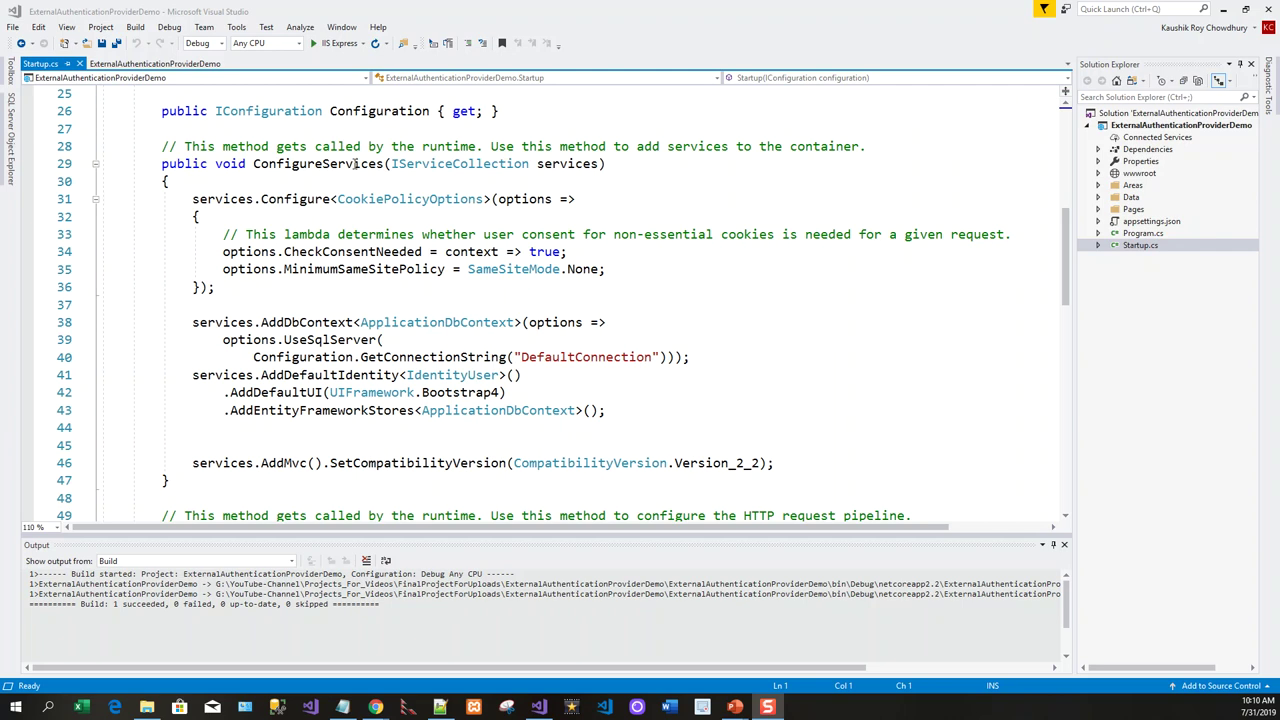
{"action": "scroll", "coordinate": [500, 318], "scroll_direction": "up", "scroll_amount": 1}
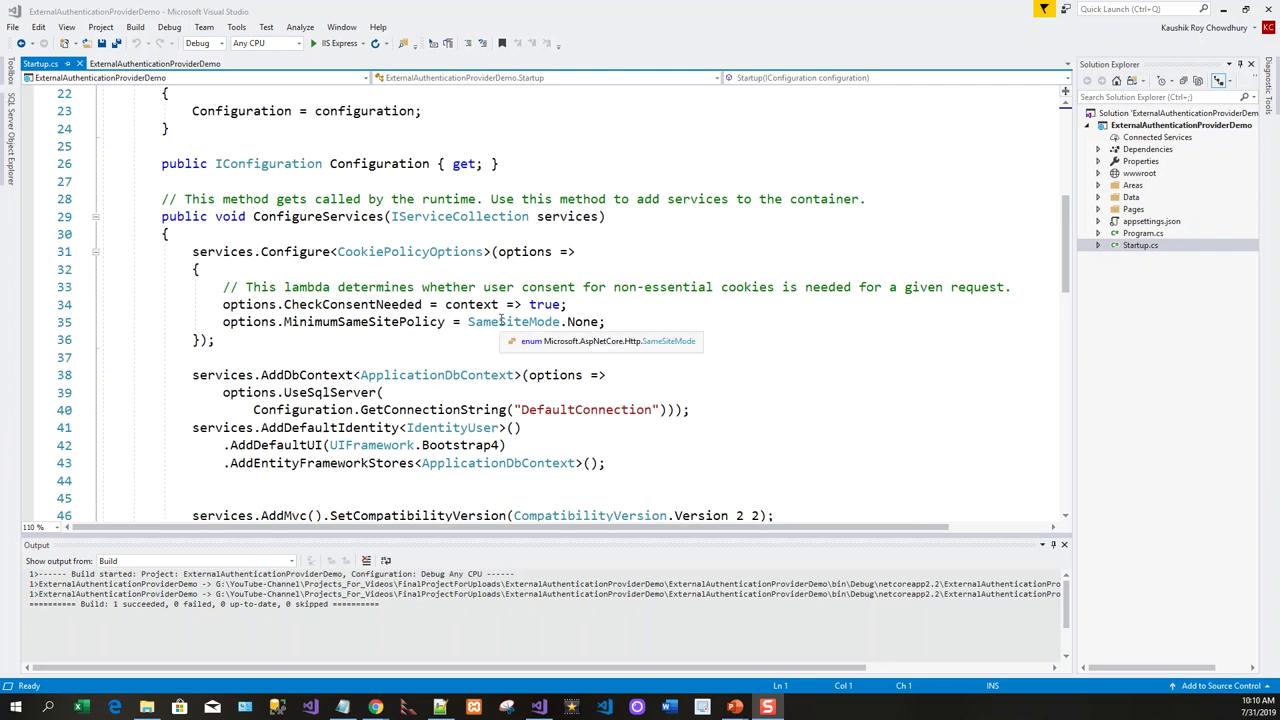
{"action": "scroll", "coordinate": [500, 318], "scroll_direction": "up", "scroll_amount": 2}
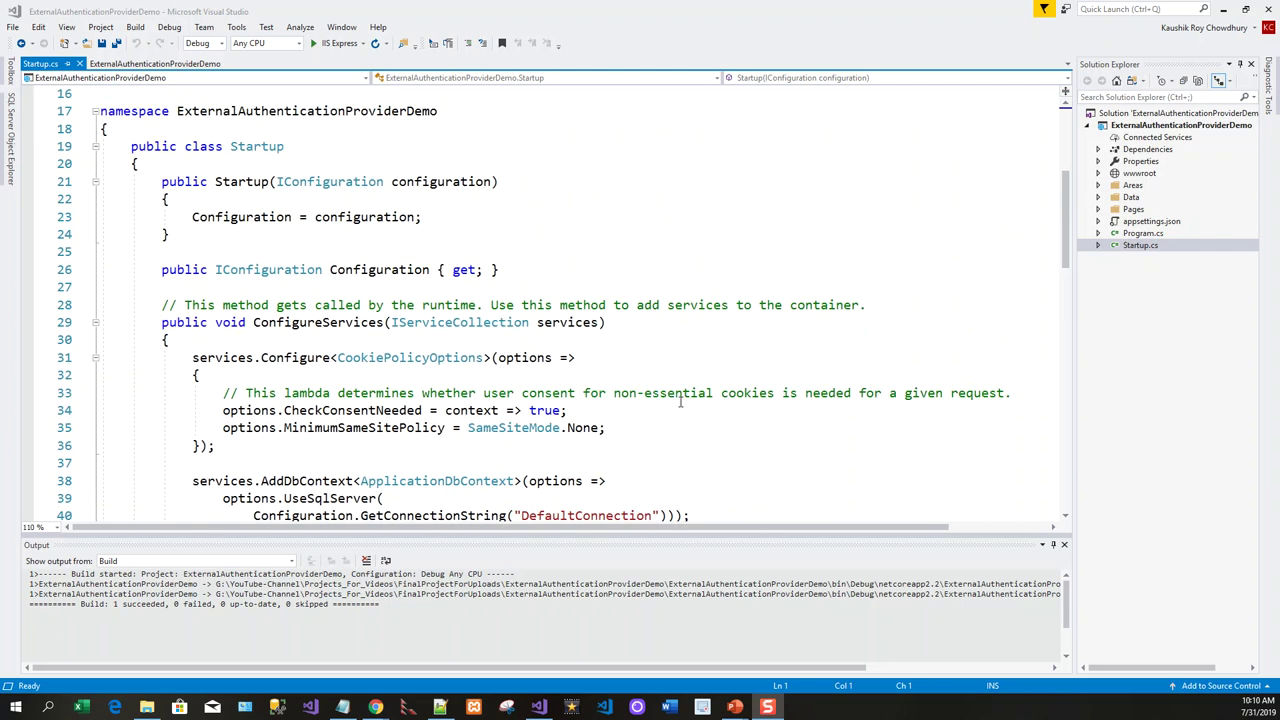
{"action": "scroll", "coordinate": [680, 403], "scroll_direction": "down", "scroll_amount": 4}
{"action": "scroll", "coordinate": [680, 403], "scroll_direction": "down", "scroll_amount": 1}
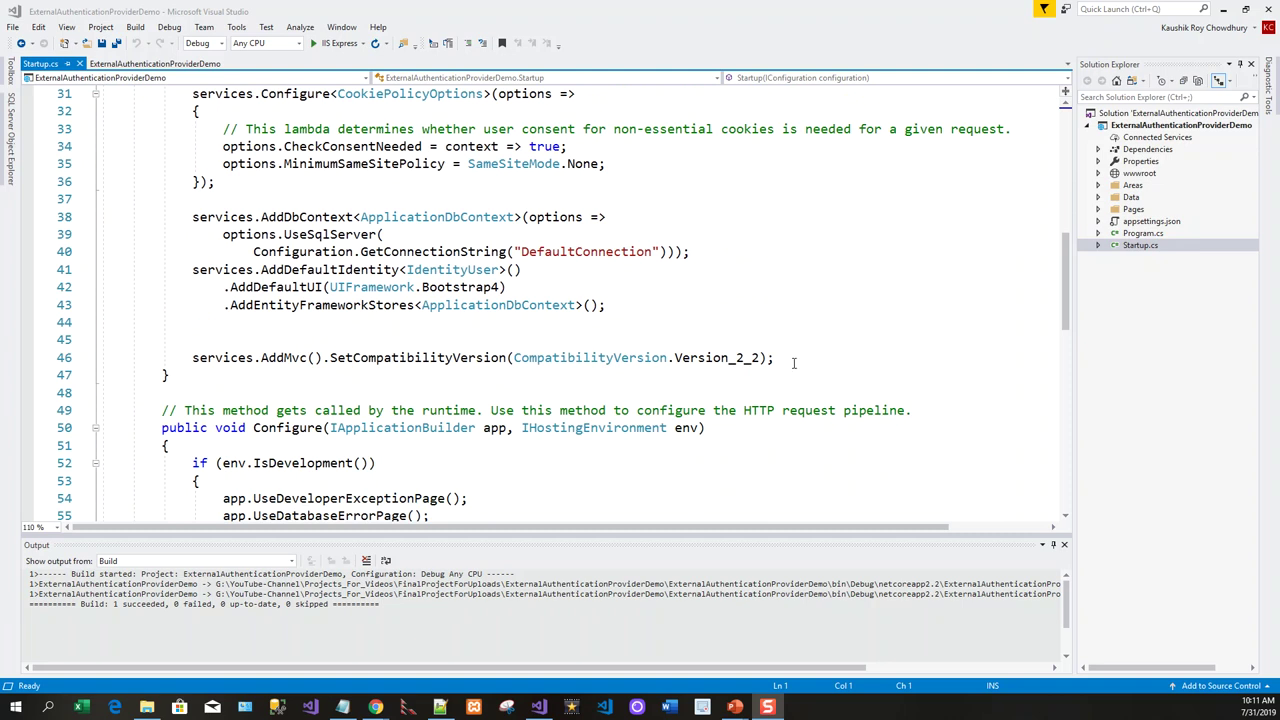
{"action": "scroll", "coordinate": [594, 343], "scroll_direction": "up", "scroll_amount": 2}
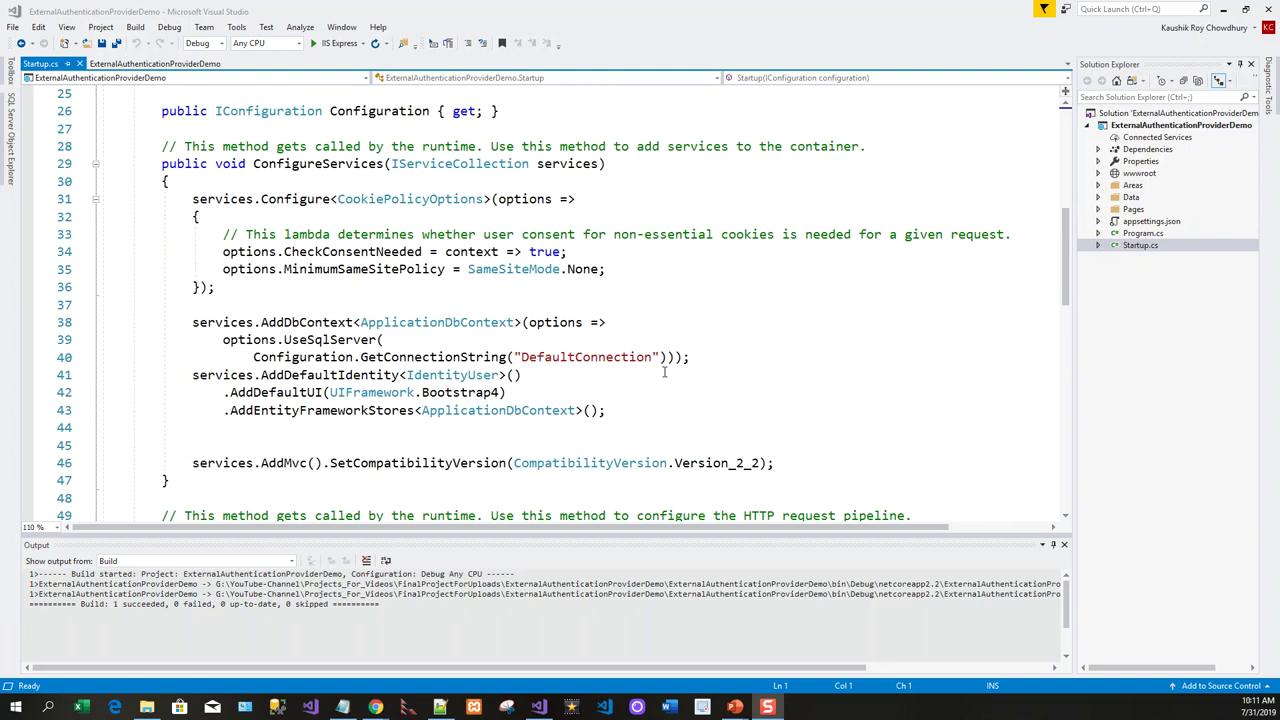
{"action": "scroll", "coordinate": [677, 385], "scroll_direction": "up", "scroll_amount": 2}
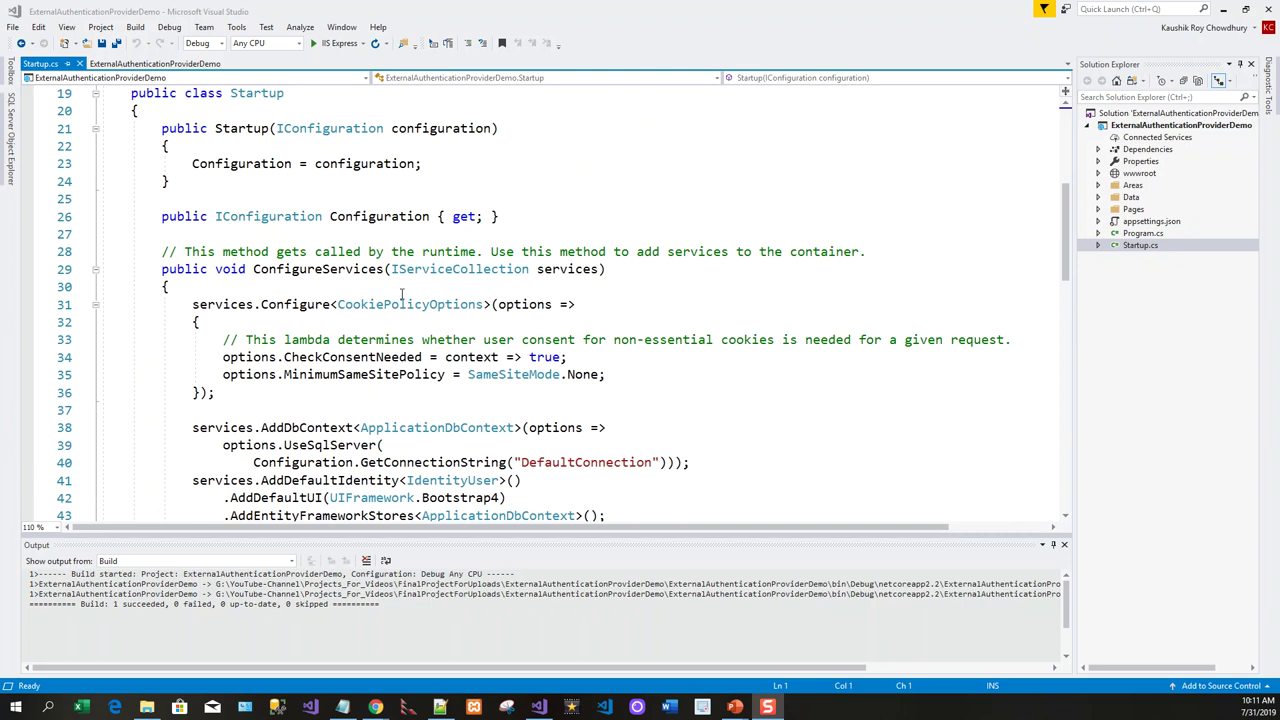
Add a services.AddAuthentication() call on a new line after AddEntityFrameworkStores.
{"action": "scroll", "coordinate": [642, 360], "scroll_direction": "down", "scroll_amount": 3}
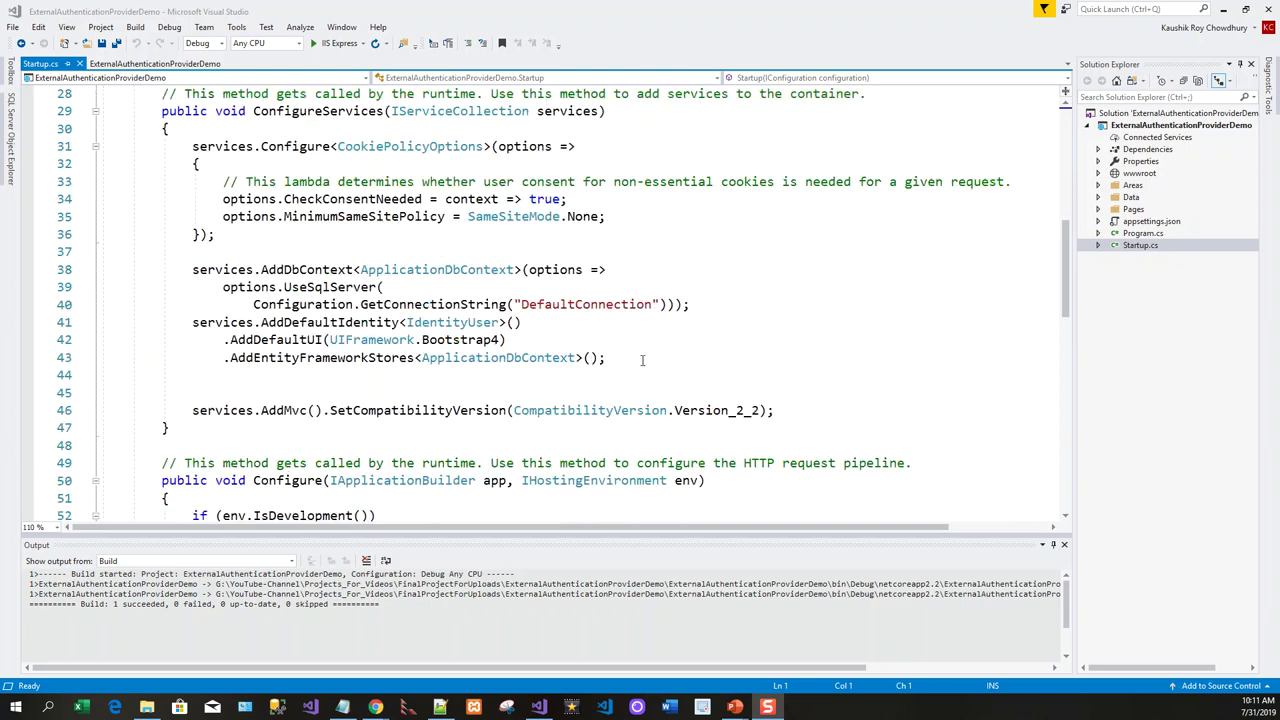
{"action": "left_click", "coordinate": [642, 358]}
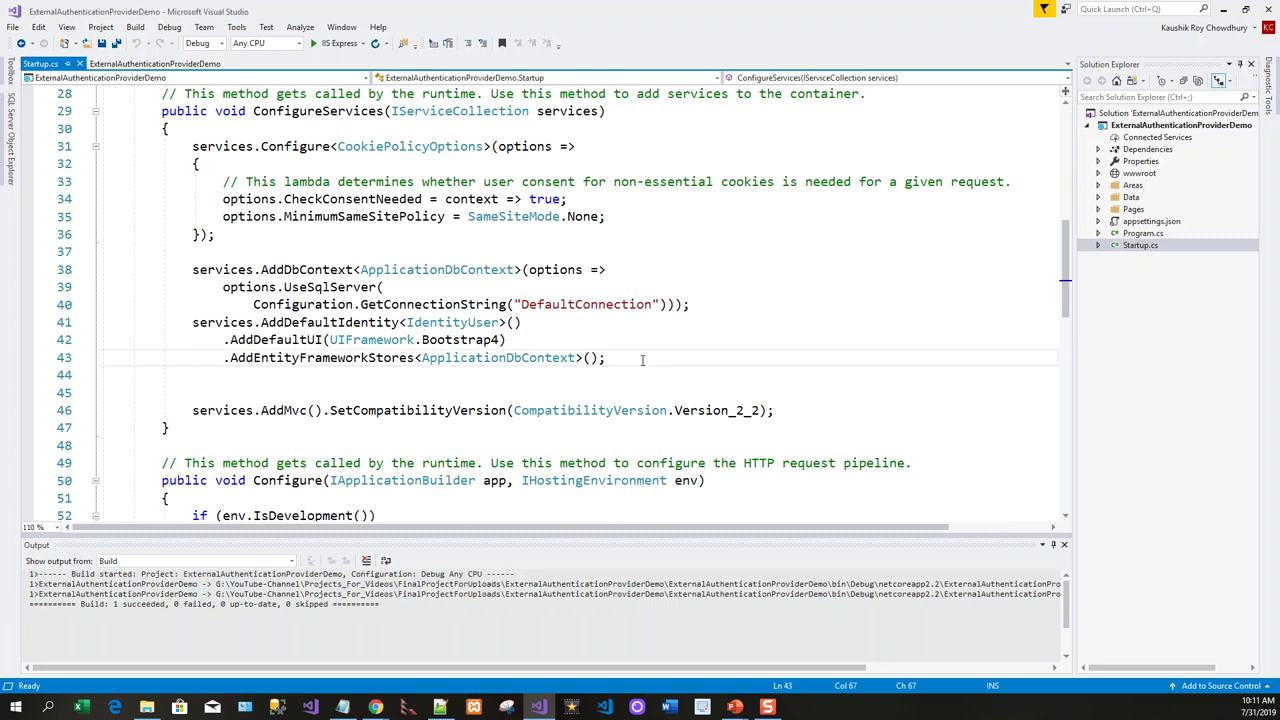
{"action": "key", "text": "Return"}
{"action": "type", "text": "serv"}
{"action": "key", "text": "Escape"}
{"action": "type", "text": "ices"}
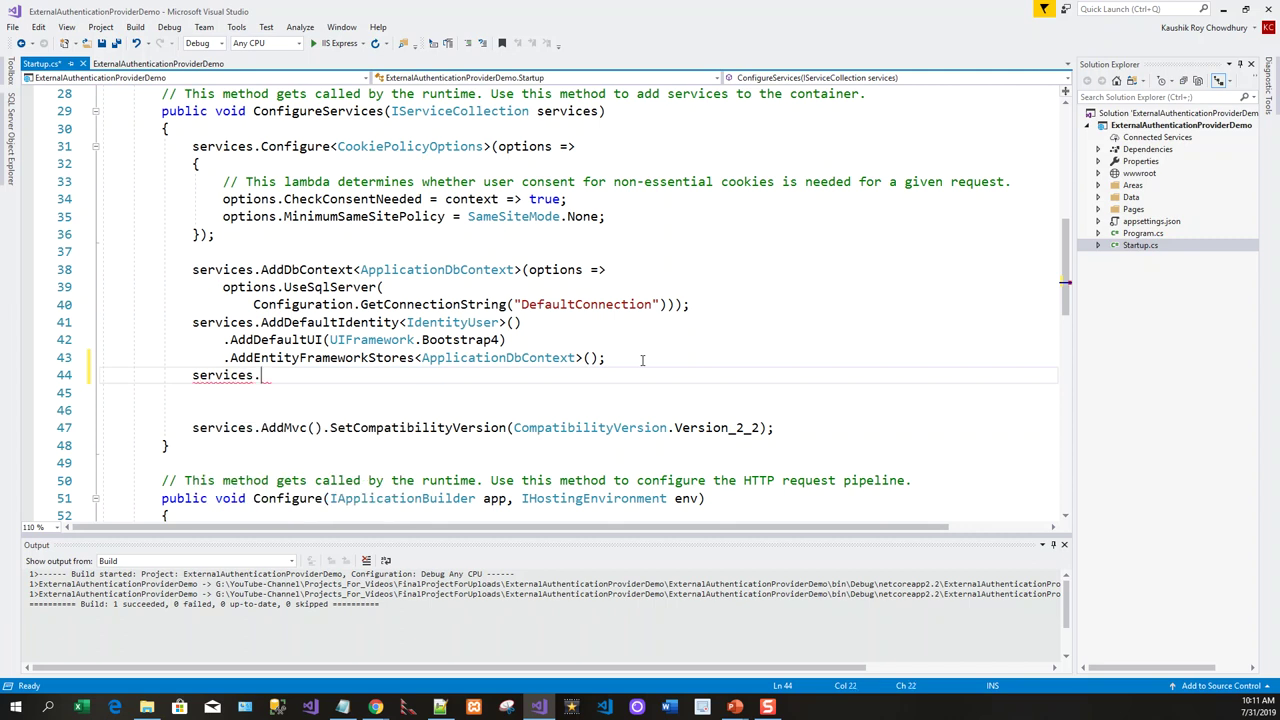
{"action": "type", "text": ".A"}
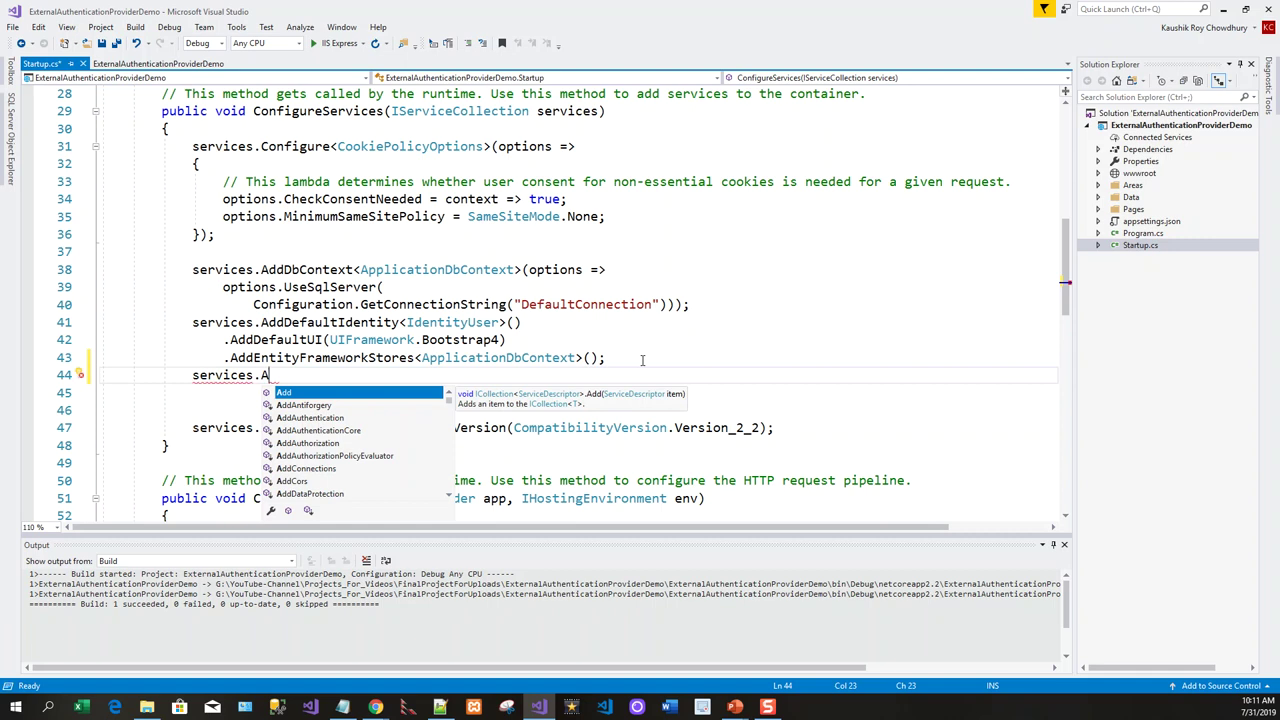
{"action": "type", "text": "dd"}
{"action": "double_click", "coordinate": [313, 420]}
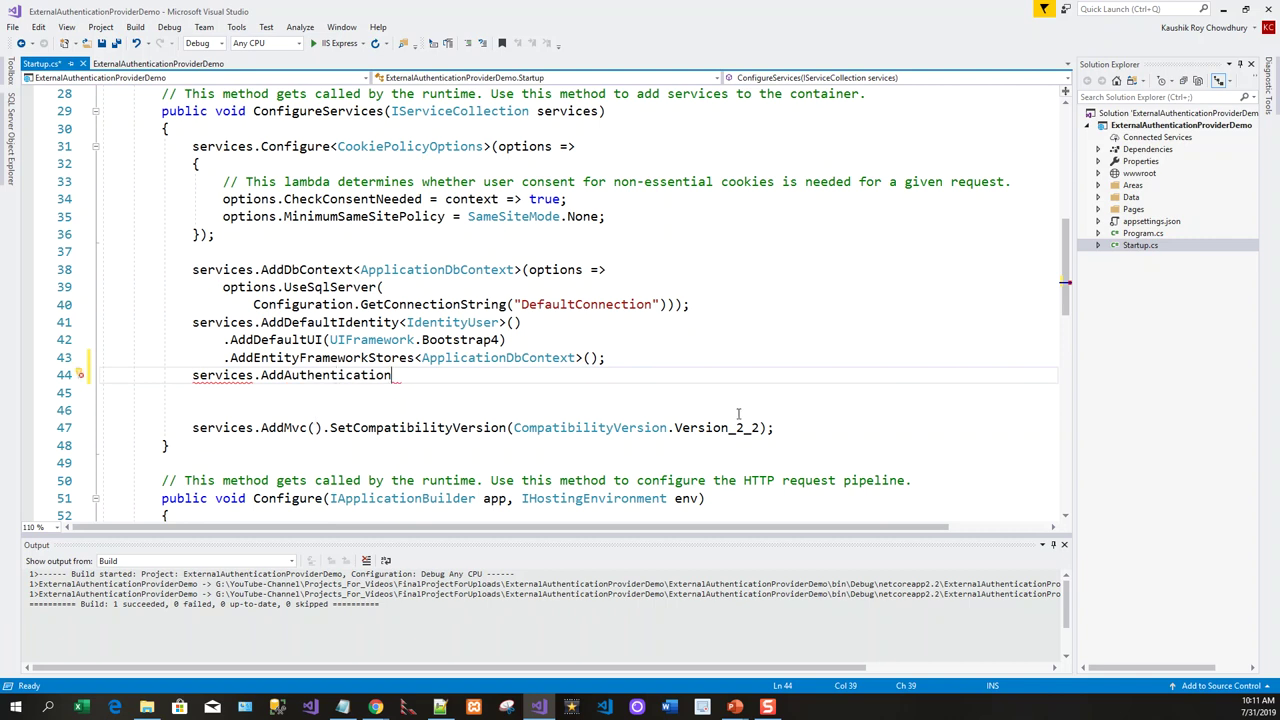
{"action": "type", "text": "("}
{"action": "left_click", "coordinate": [418, 375]}
Chain .AddFacebook(facebookOptions => {...}); setting AppId and AppSecret from Configuration.
{"action": "type", "text": "."}
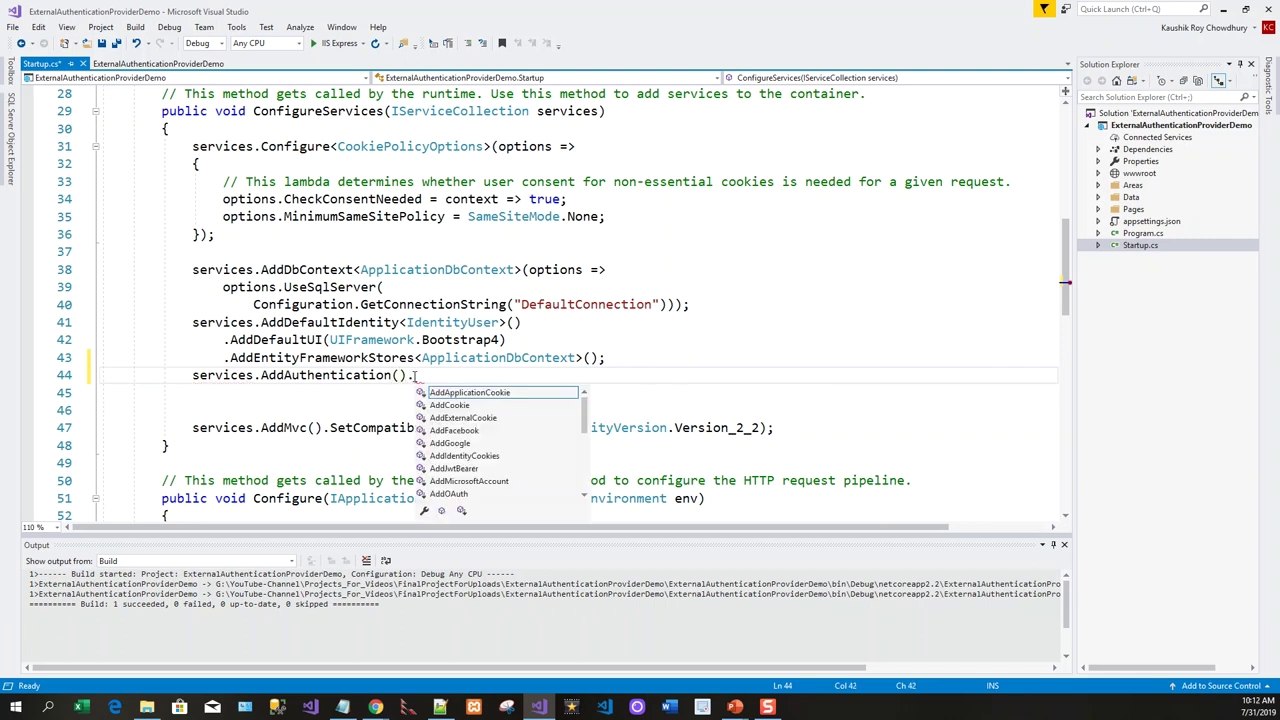
{"action": "type", "text": "Add"}
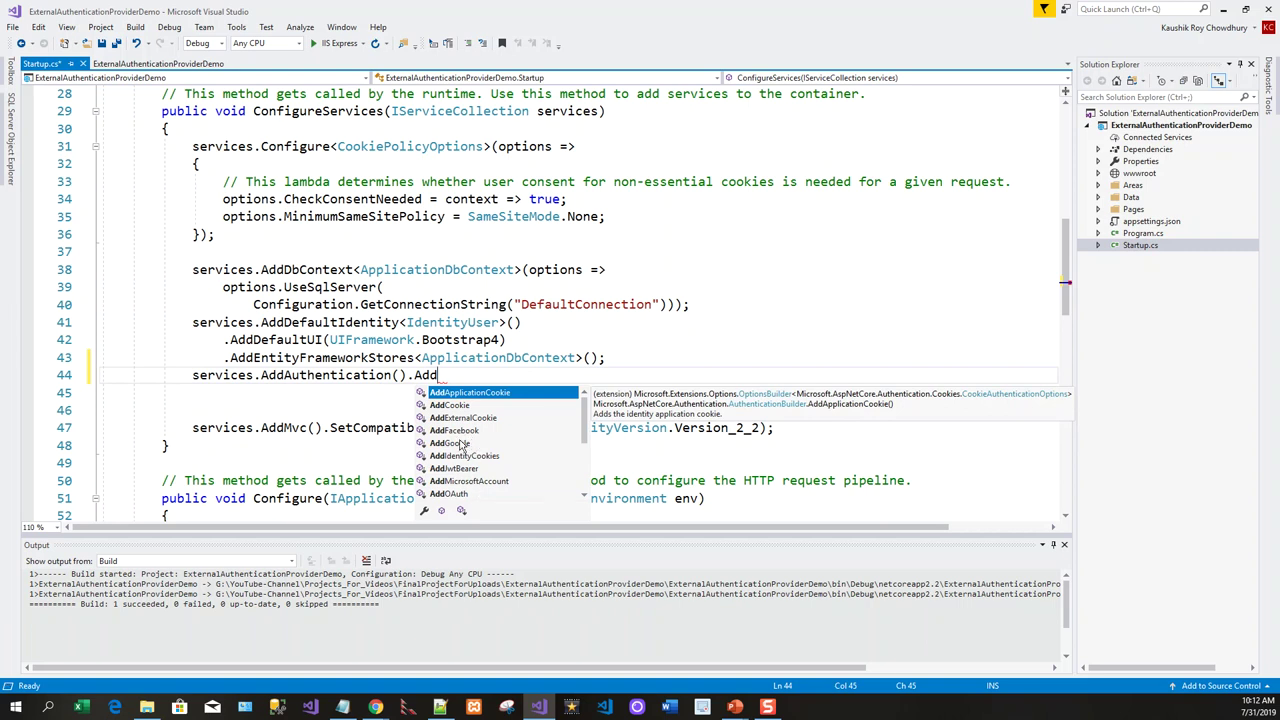
{"action": "left_click", "coordinate": [464, 432]}
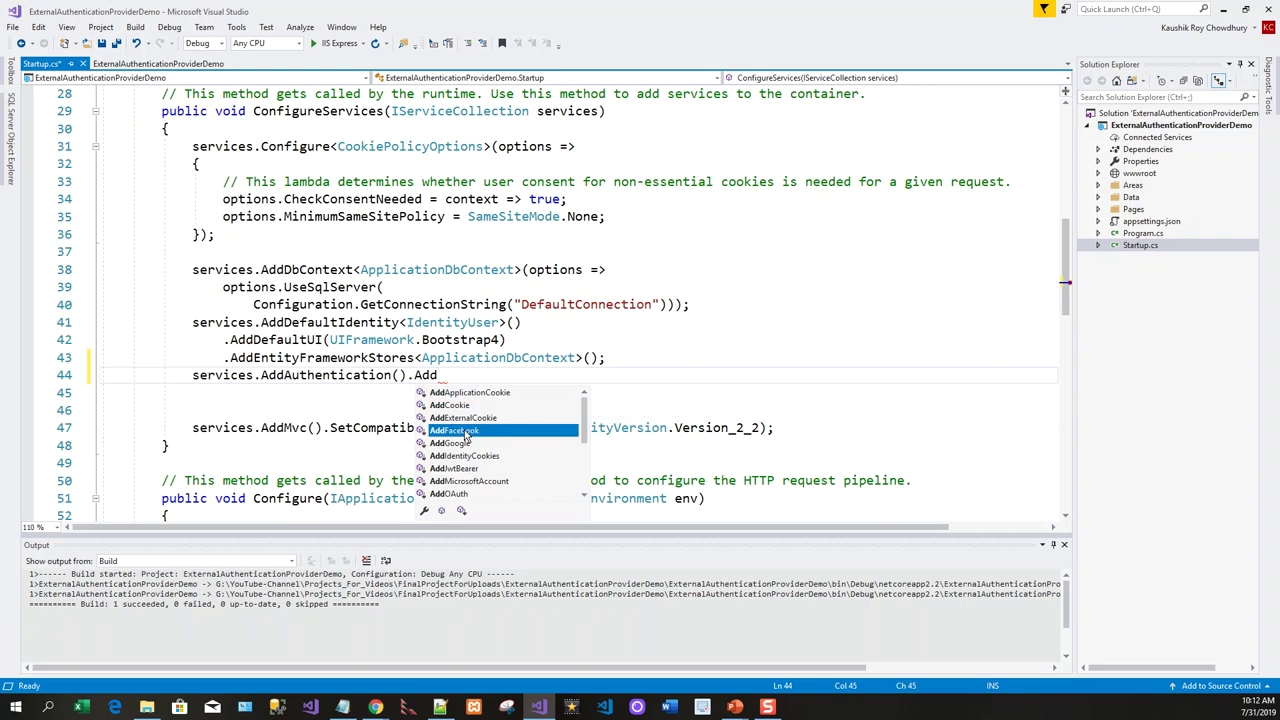
{"action": "double_click", "coordinate": [464, 432]}
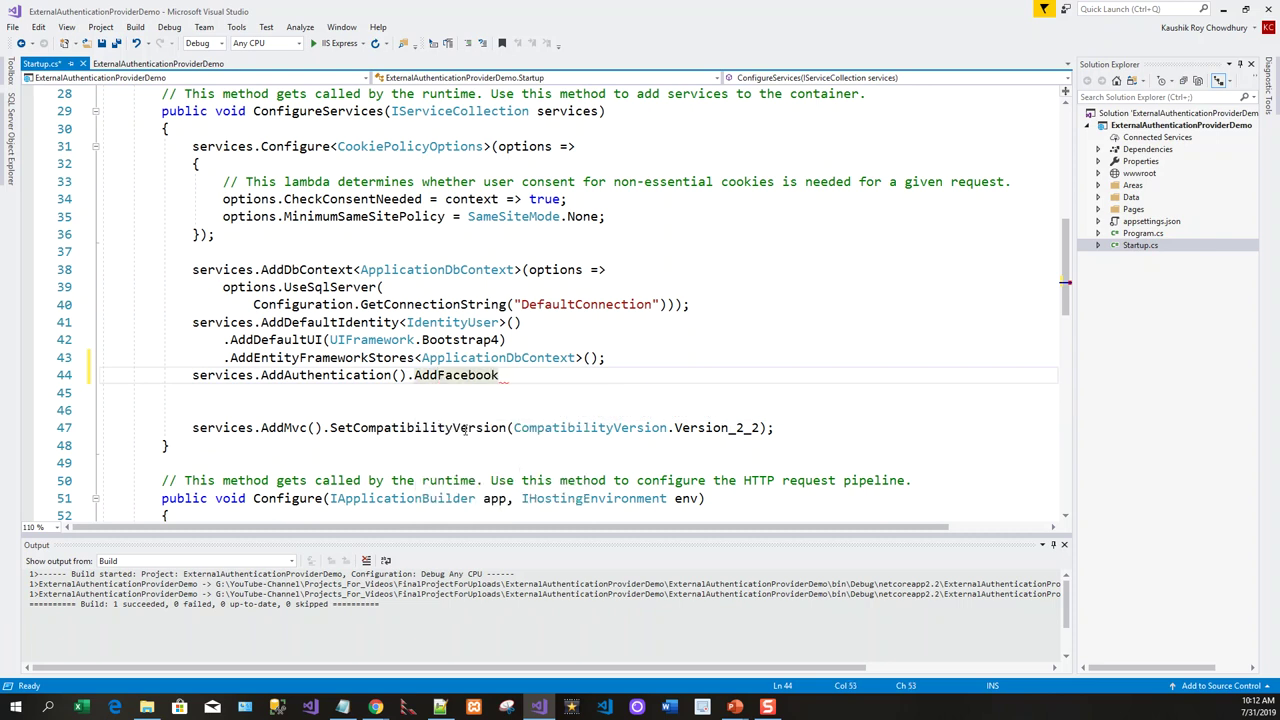
{"action": "type", "text": "("}
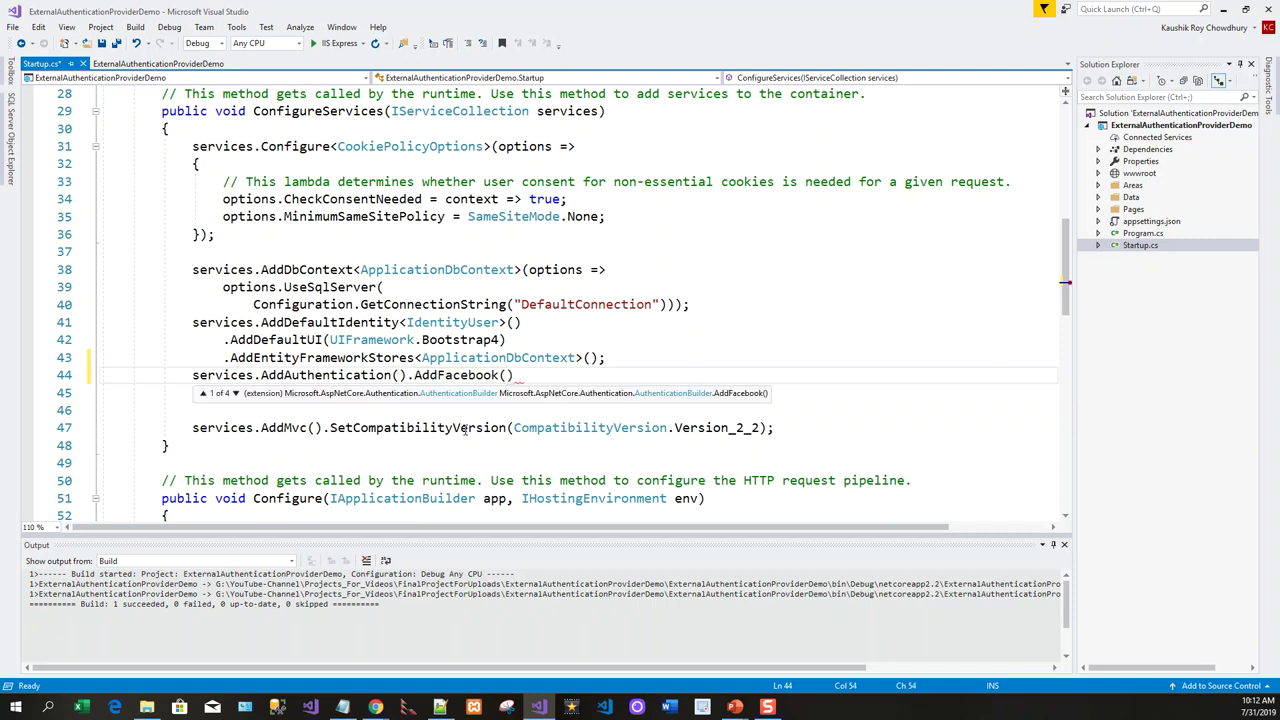
{"action": "type", "text": "facebookOptions"}
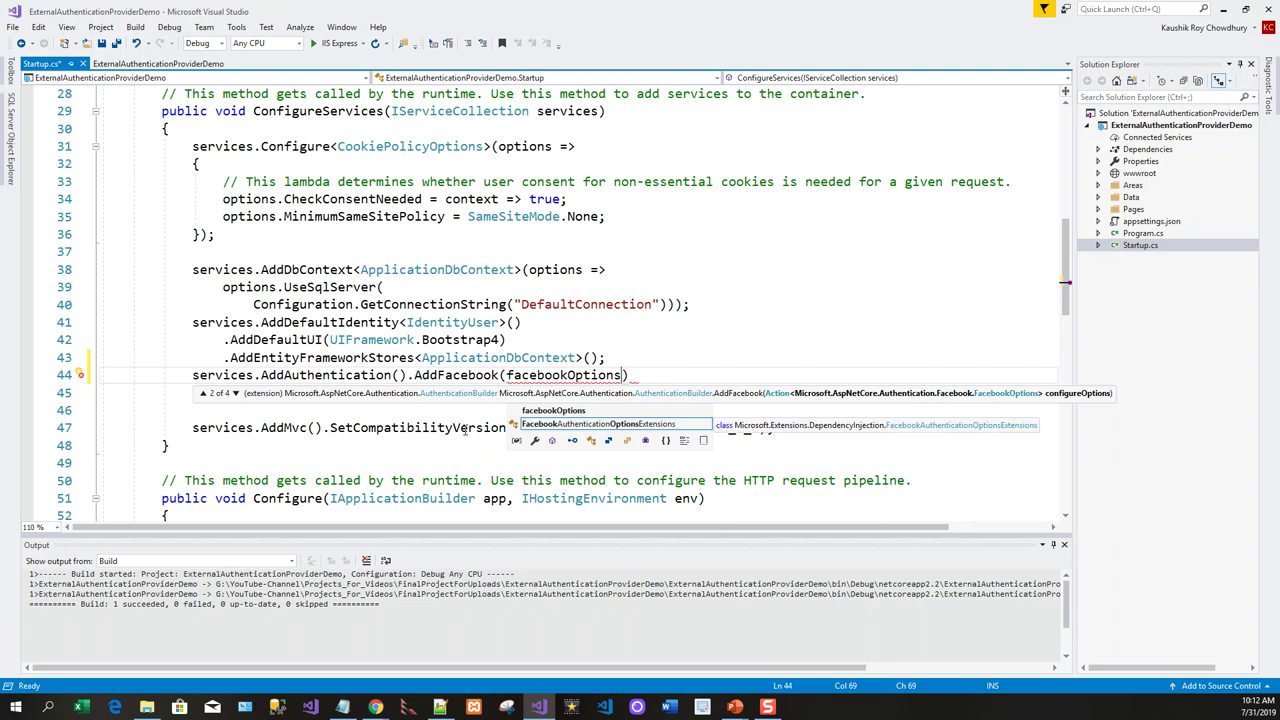
{"action": "type", "text": " => "}
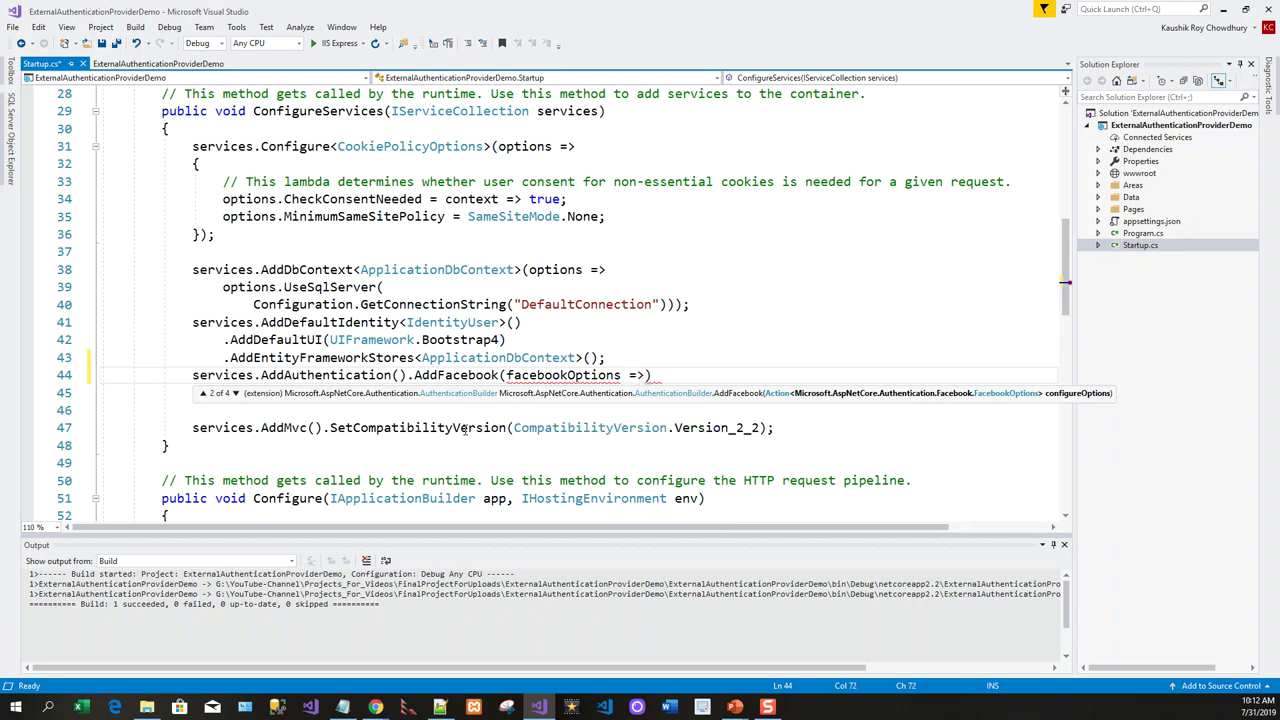
{"action": "type", "text": "{"}
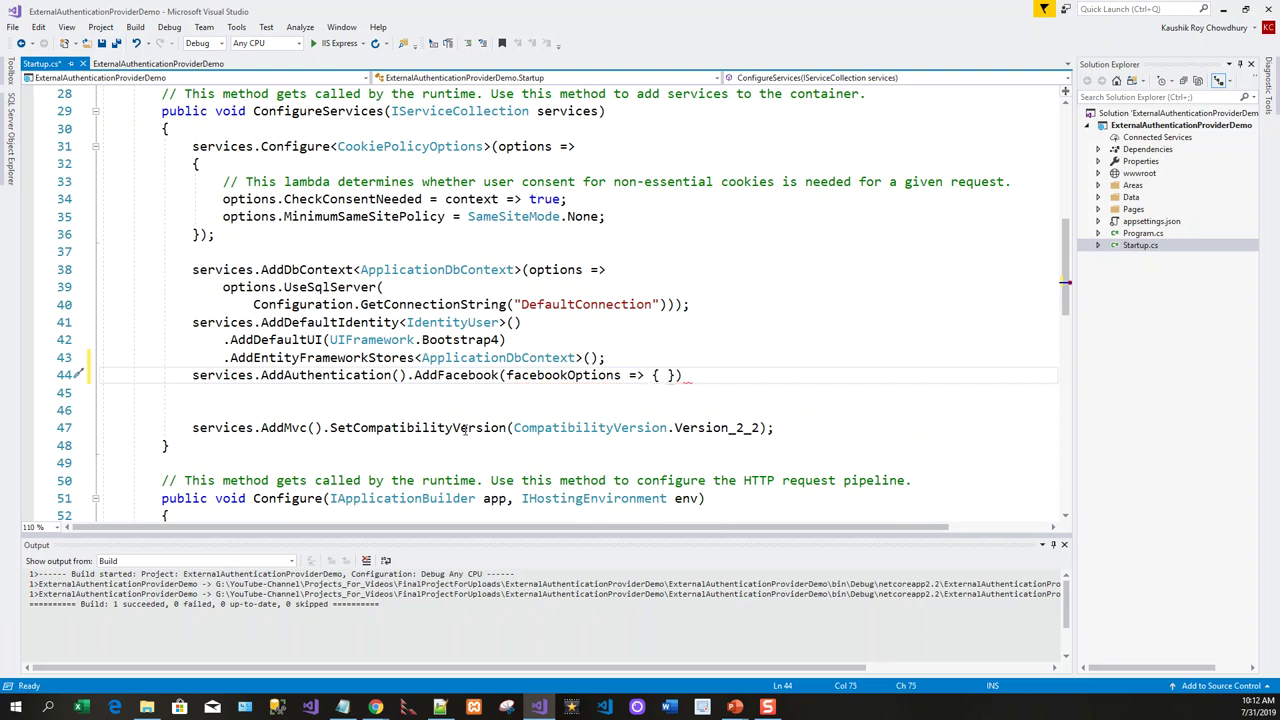
{"action": "key", "text": "Return"}
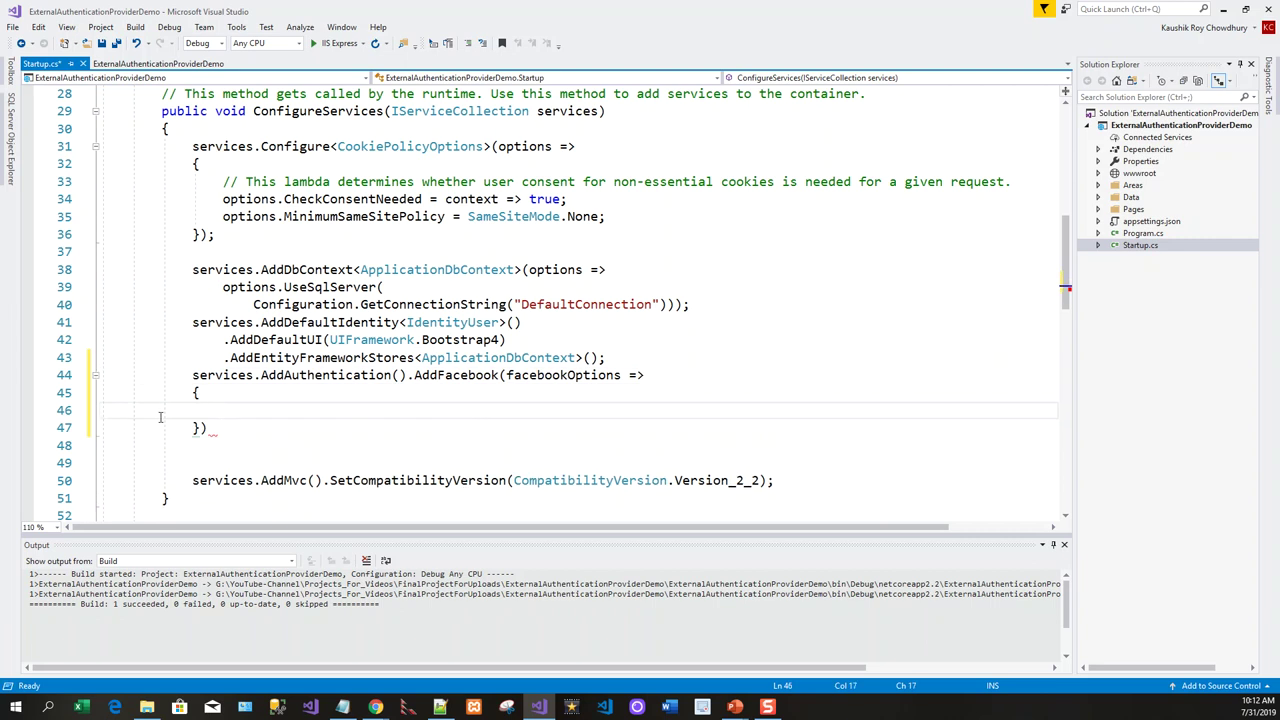
{"action": "left_click", "coordinate": [210, 428]}
{"action": "type", "text": ";"}
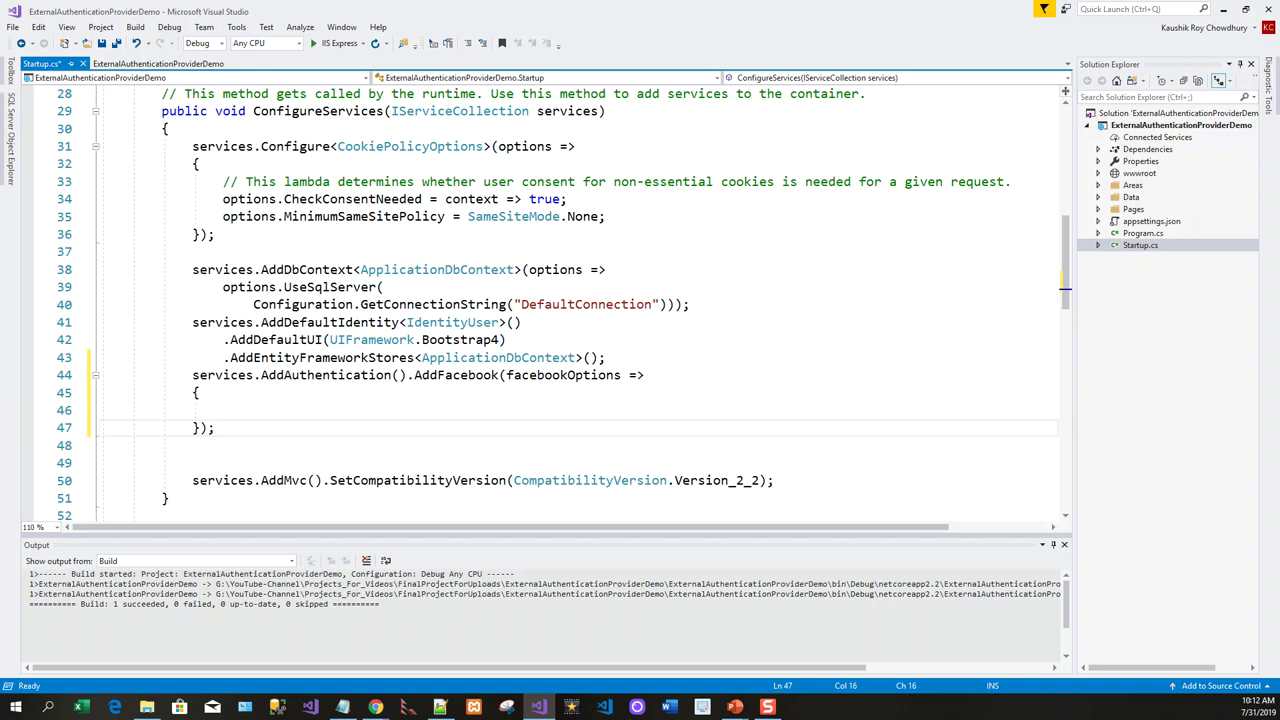
{"action": "key", "text": "Up"}
{"action": "type", "text": "facebookOptions.AppId = Configuration[\"Authentication:Facebook:AppId\"]; facebookOptions.AppSecret = Configuration[\"Authentication:Facebook:AppSecret\"];"}
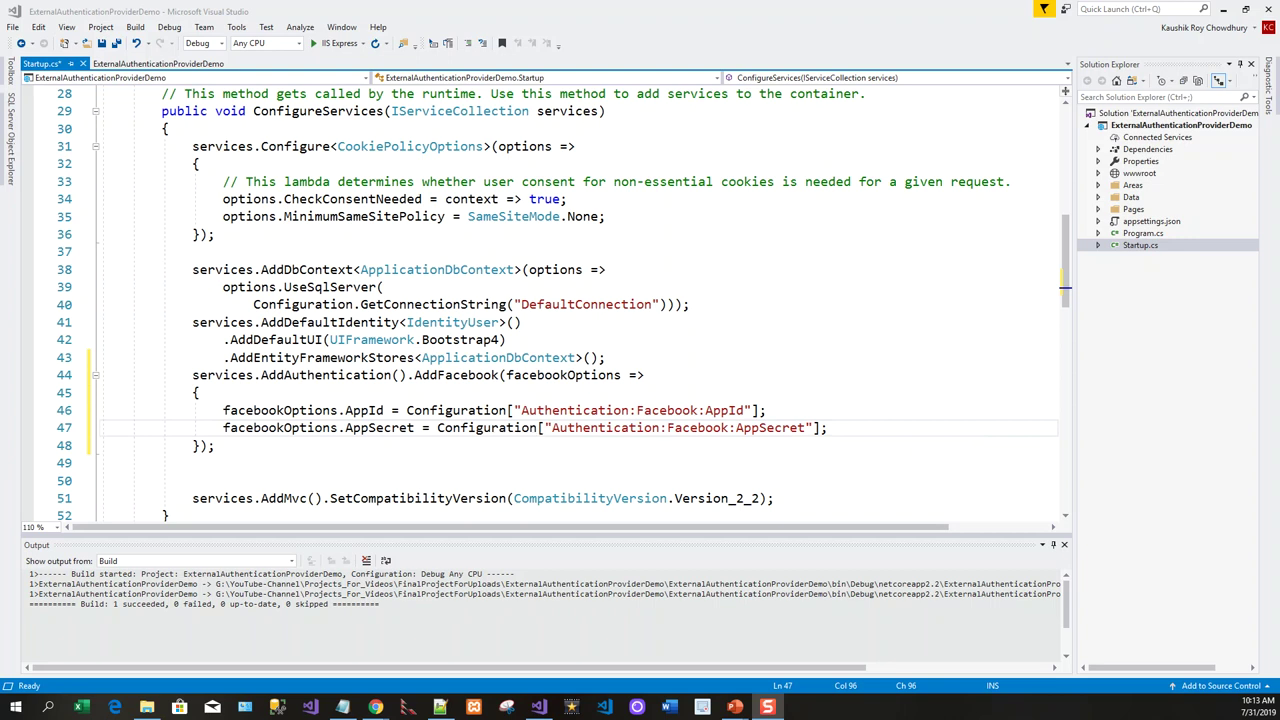
{"action": "left_click", "coordinate": [323, 340]}
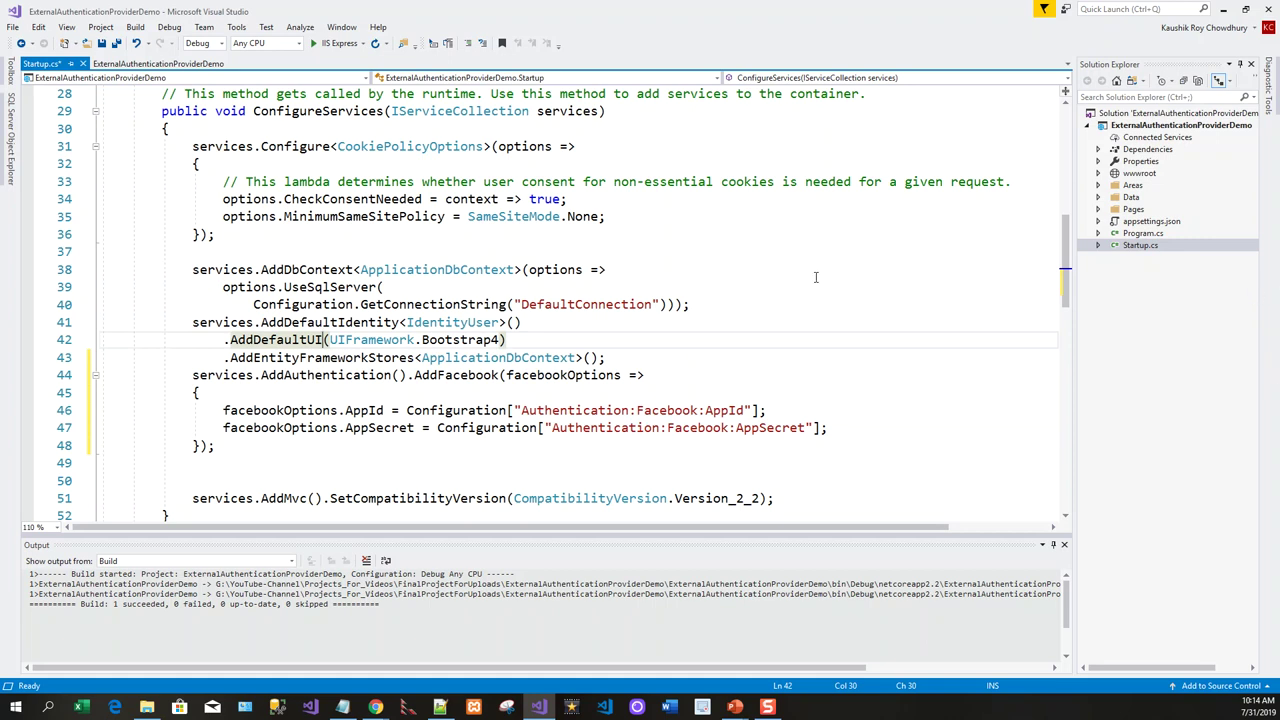
Save Startup.cs, build and run with Ctrl+F5, and open the app's Log in page.
{"action": "key", "text": "ctrl+s"}
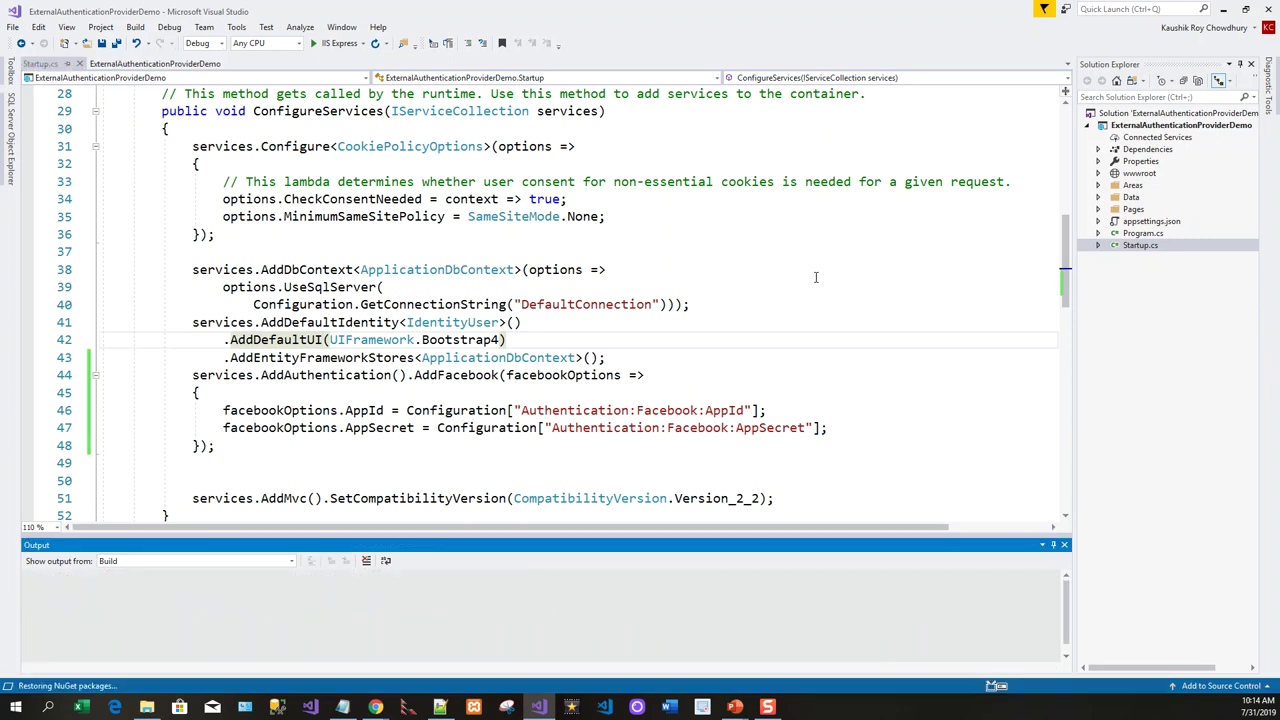
{"action": "key", "text": "ctrl+F5"}
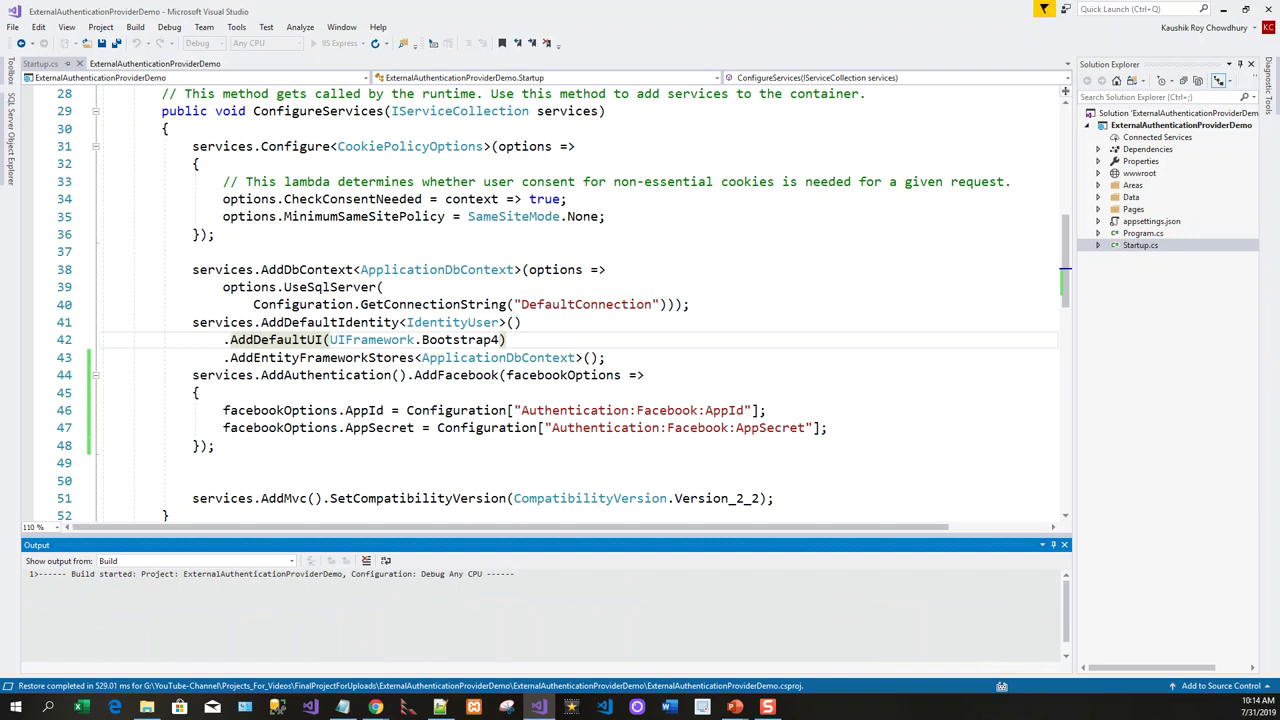
{"action": "left_click", "coordinate": [989, 72]}
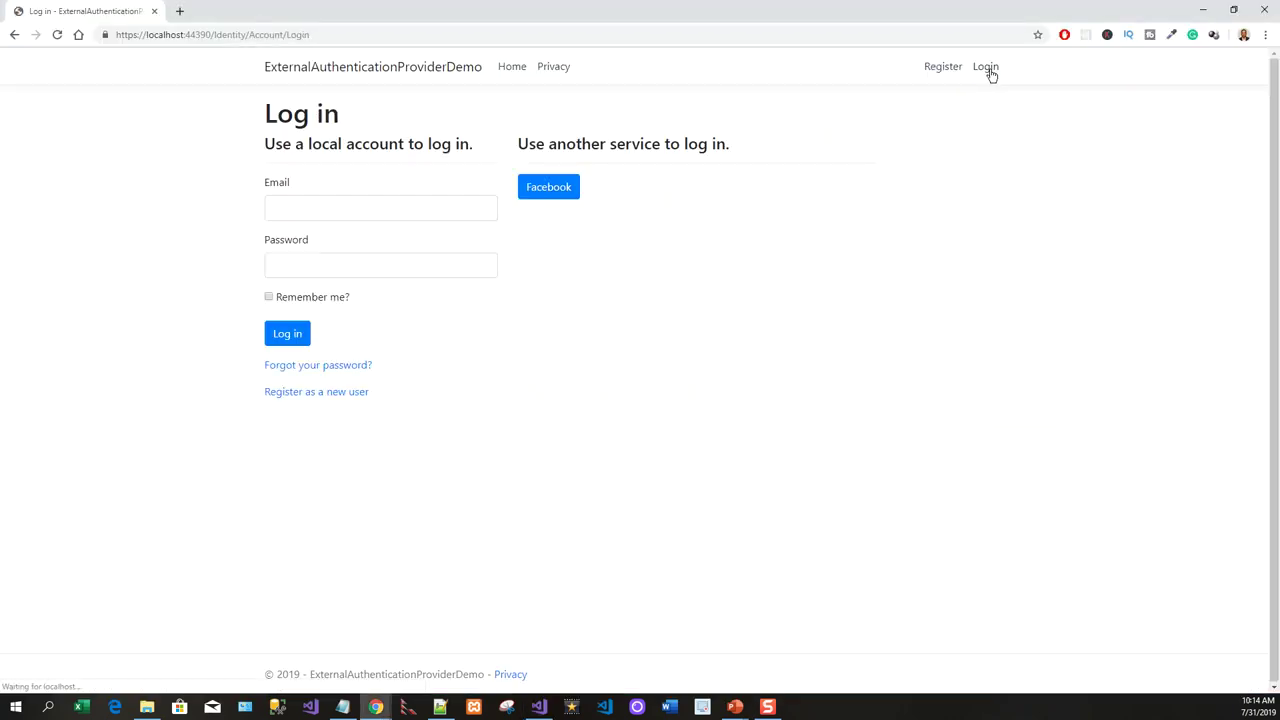
Log in with Facebook, grant the app profile access, and register the linked account.
{"action": "left_click", "coordinate": [551, 191]}
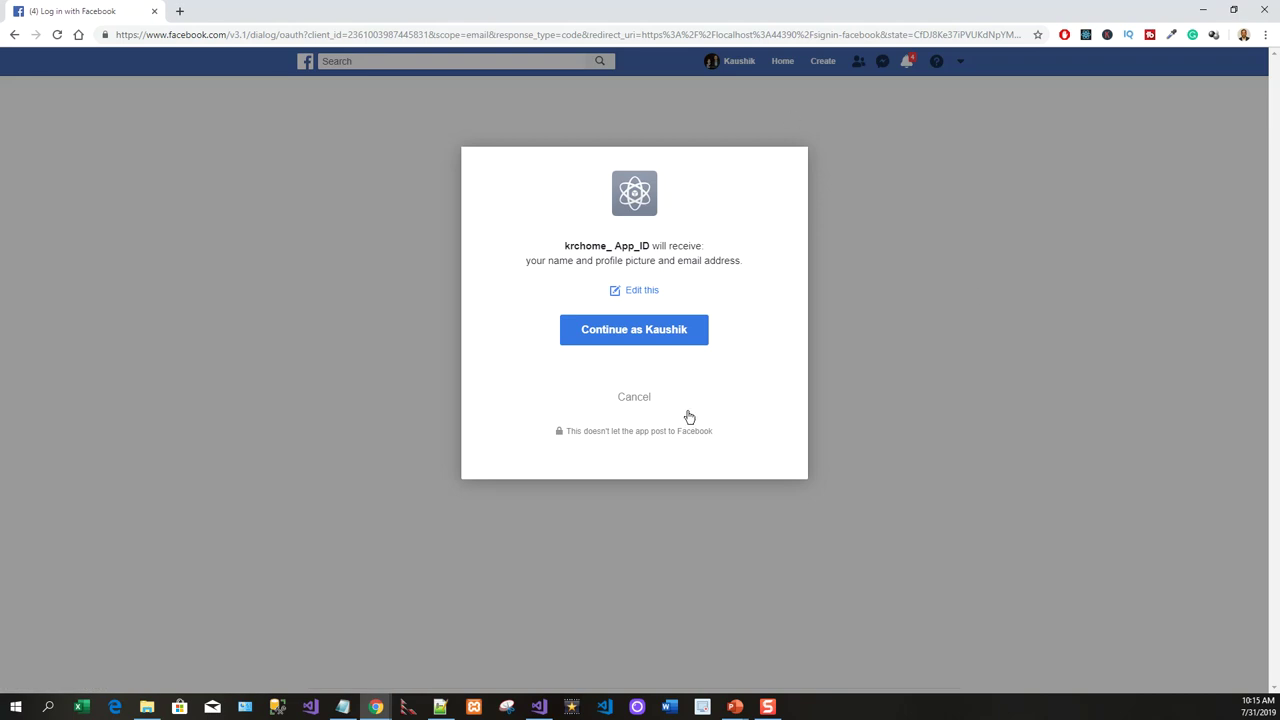
{"action": "left_click", "coordinate": [657, 334]}
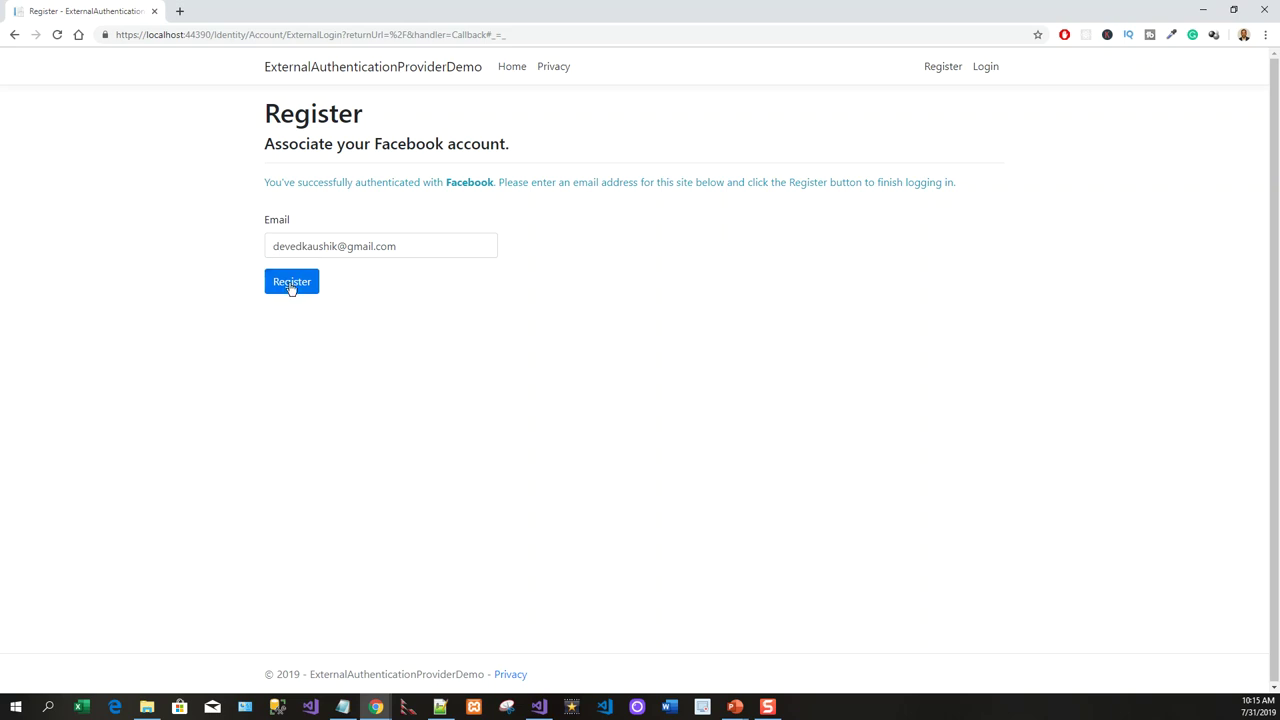
{"action": "left_click", "coordinate": [296, 289]}
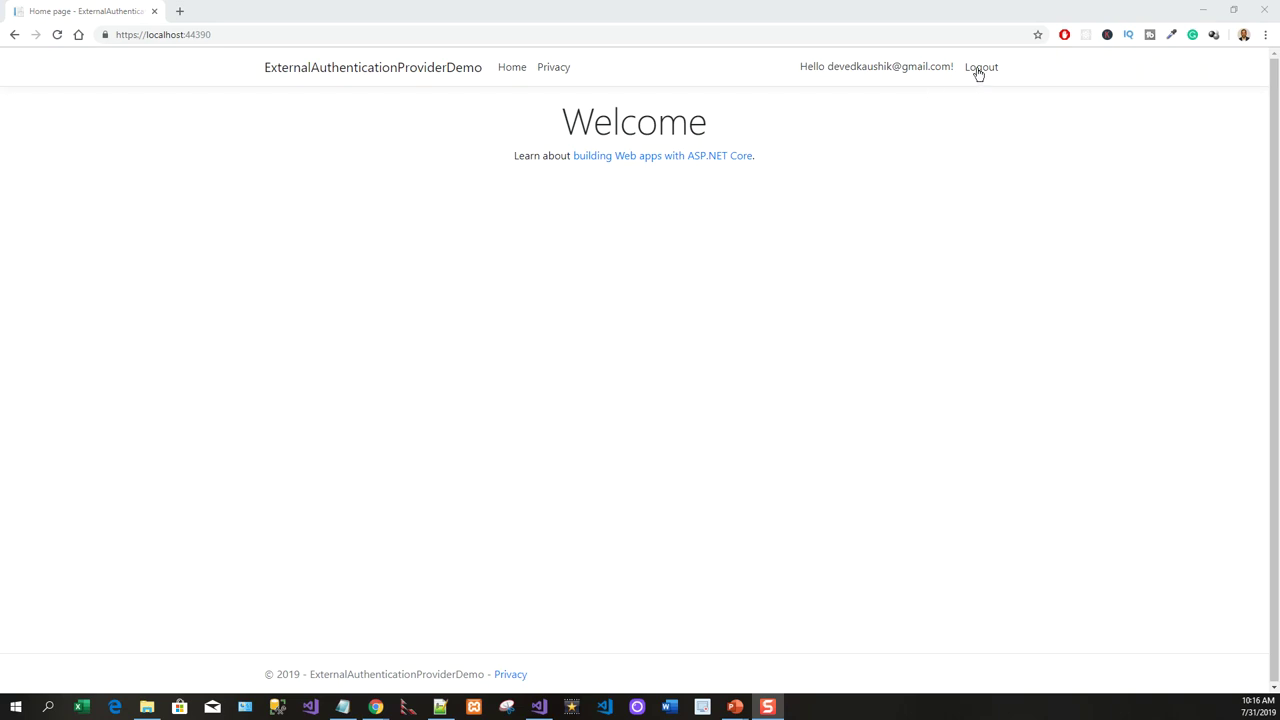
Open Manage your account from the Hello greeting and go to the Password page.
{"action": "left_click", "coordinate": [905, 70]}
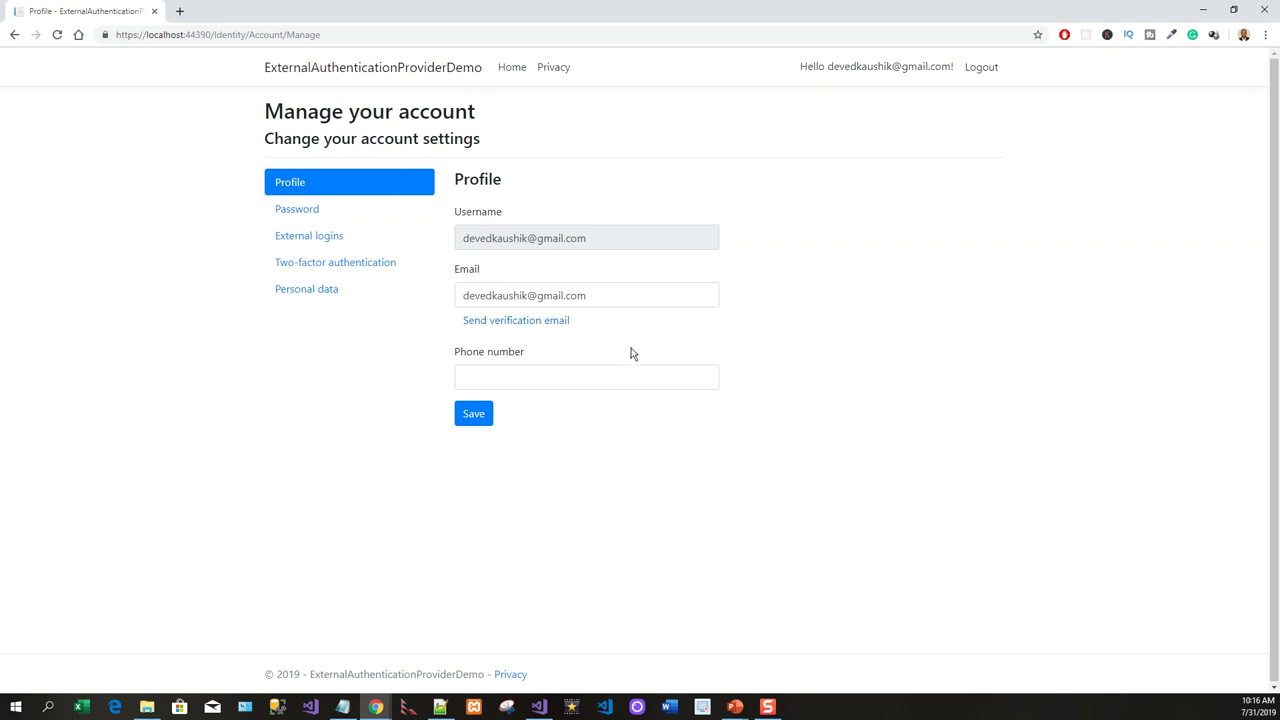
{"action": "left_click", "coordinate": [300, 211]}
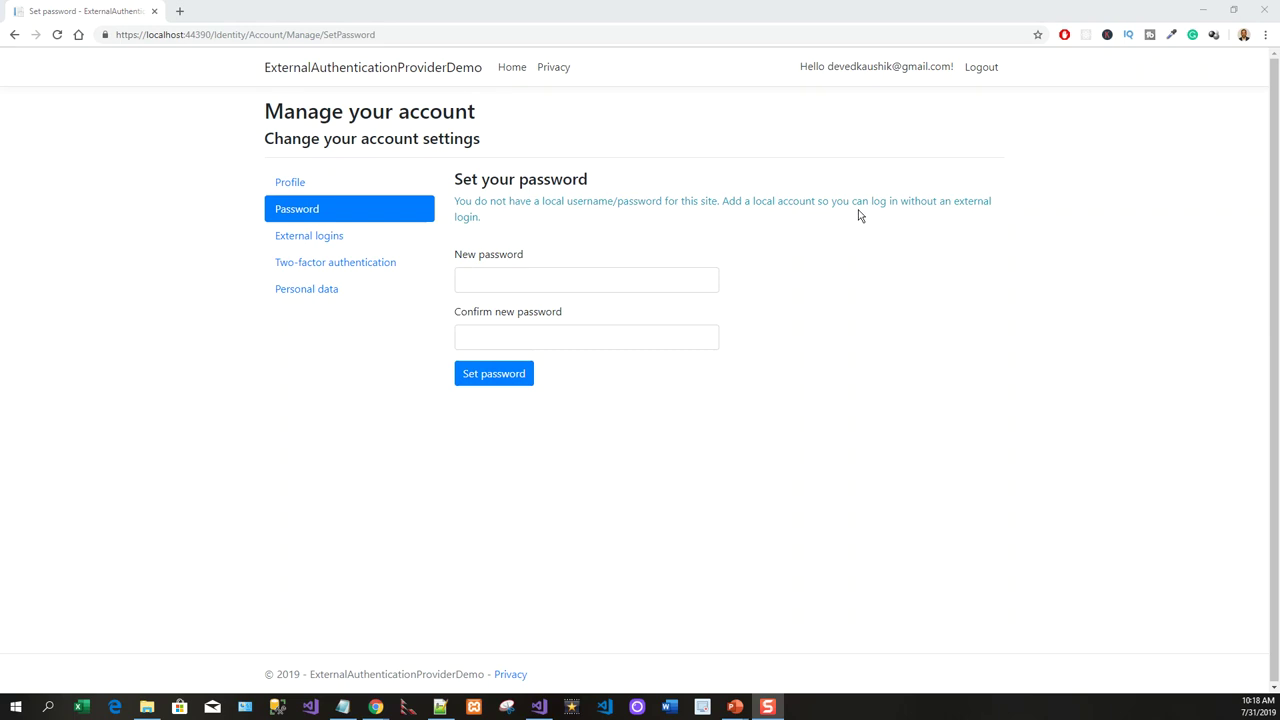
Enter and confirm a new local password, set it, and decline Chrome's offer to save it.
{"action": "left_click", "coordinate": [521, 276]}
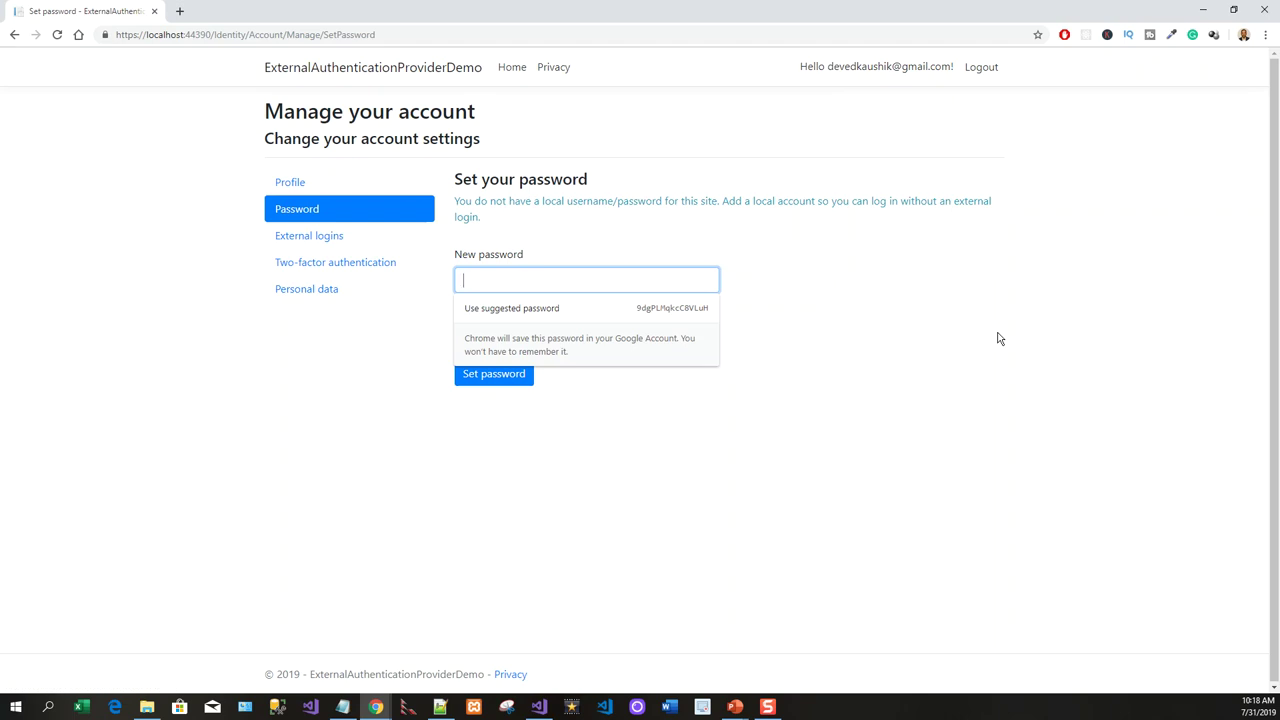
{"action": "type", "text": "••••••••"}
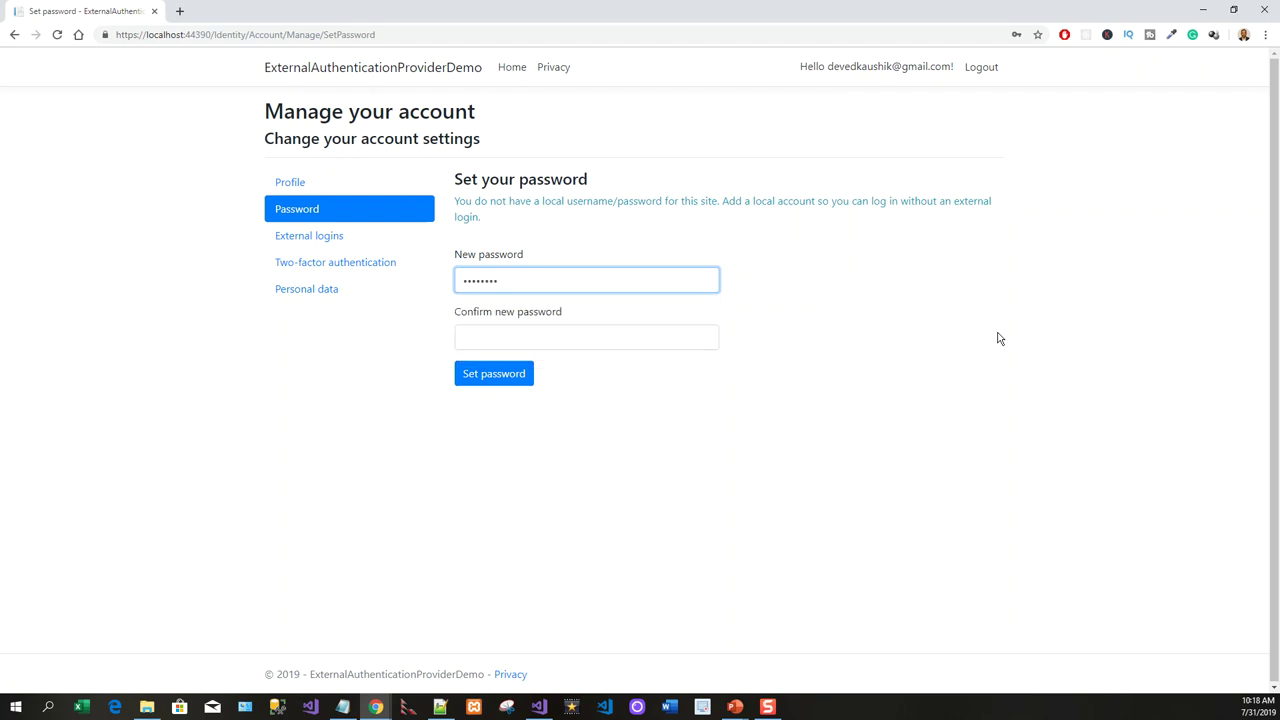
{"action": "type", "text": "•"}
{"action": "left_click", "coordinate": [538, 340]}
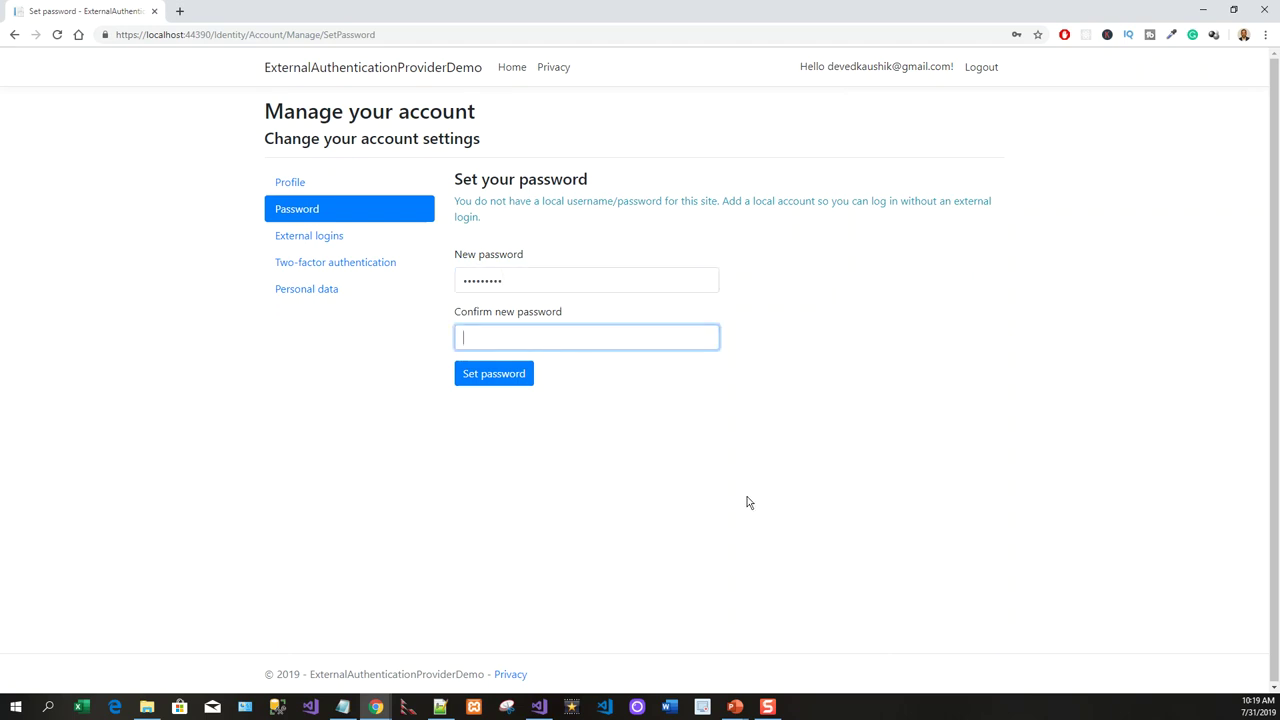
{"action": "type", "text": "••••••••"}
{"action": "left_click", "coordinate": [488, 378]}
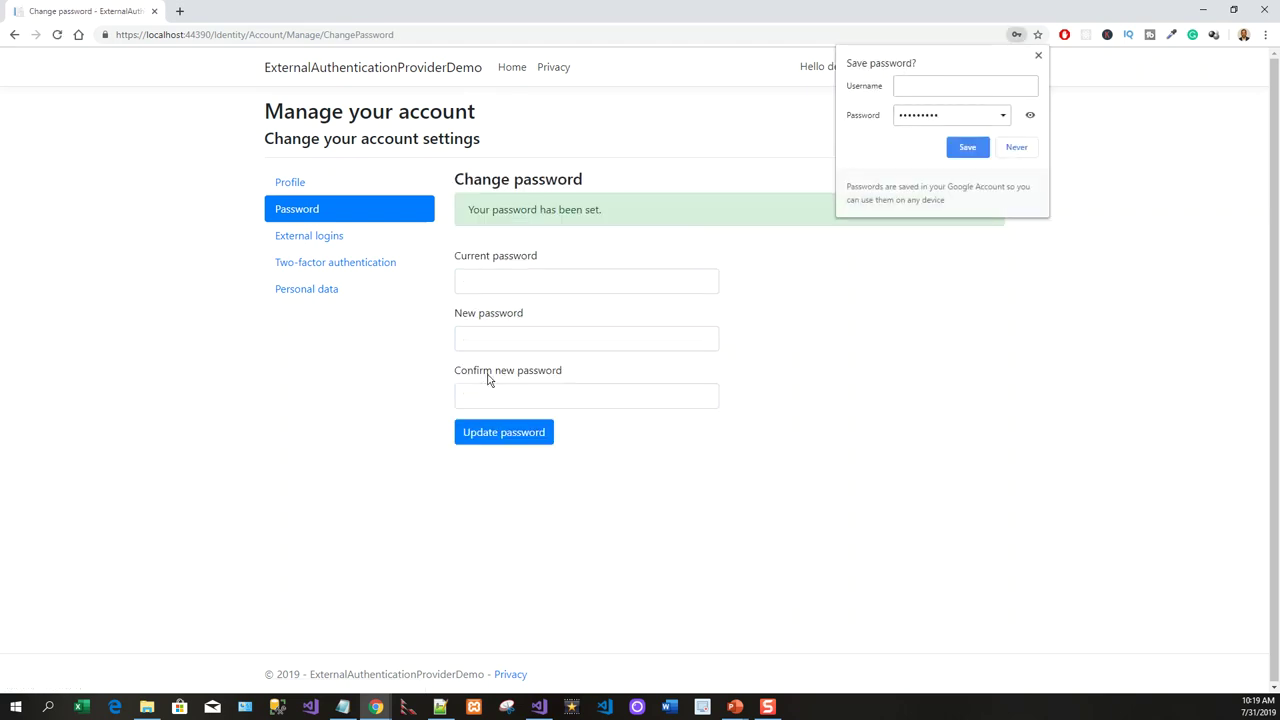
{"action": "left_click", "coordinate": [1018, 152]}
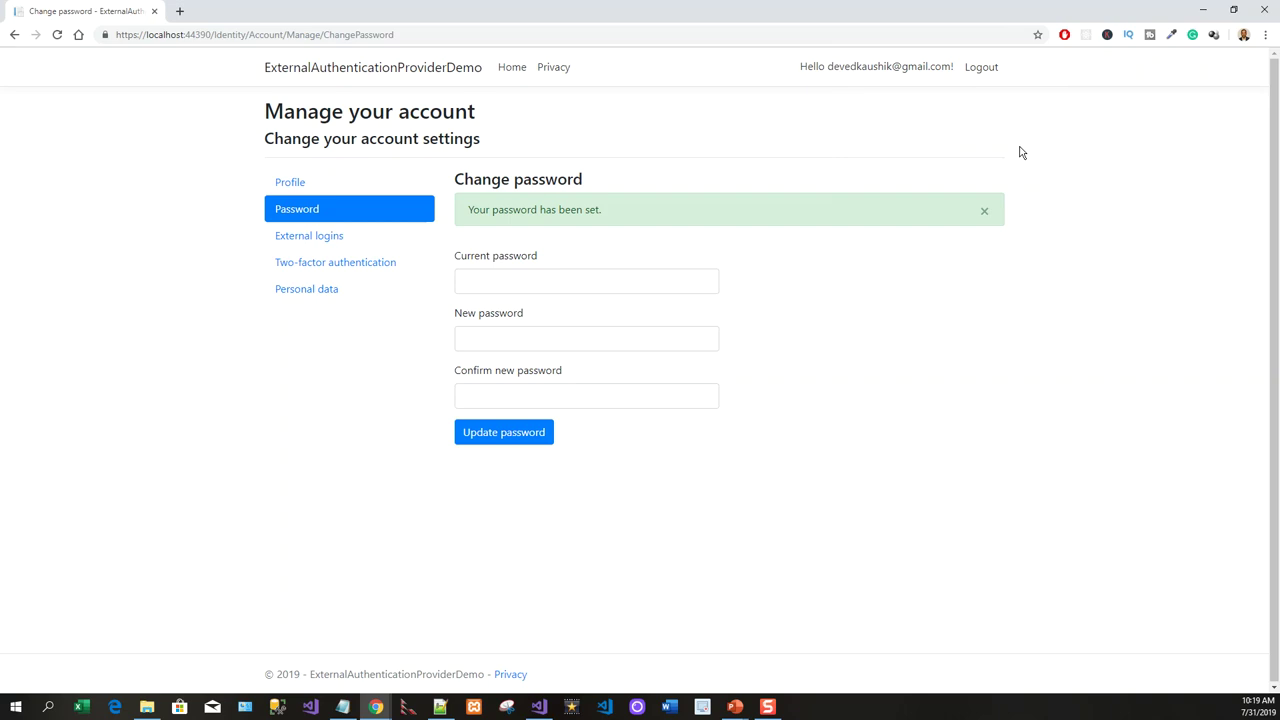
Log out, log back in with the Facebook button, then log out again.
{"action": "left_click", "coordinate": [985, 68]}
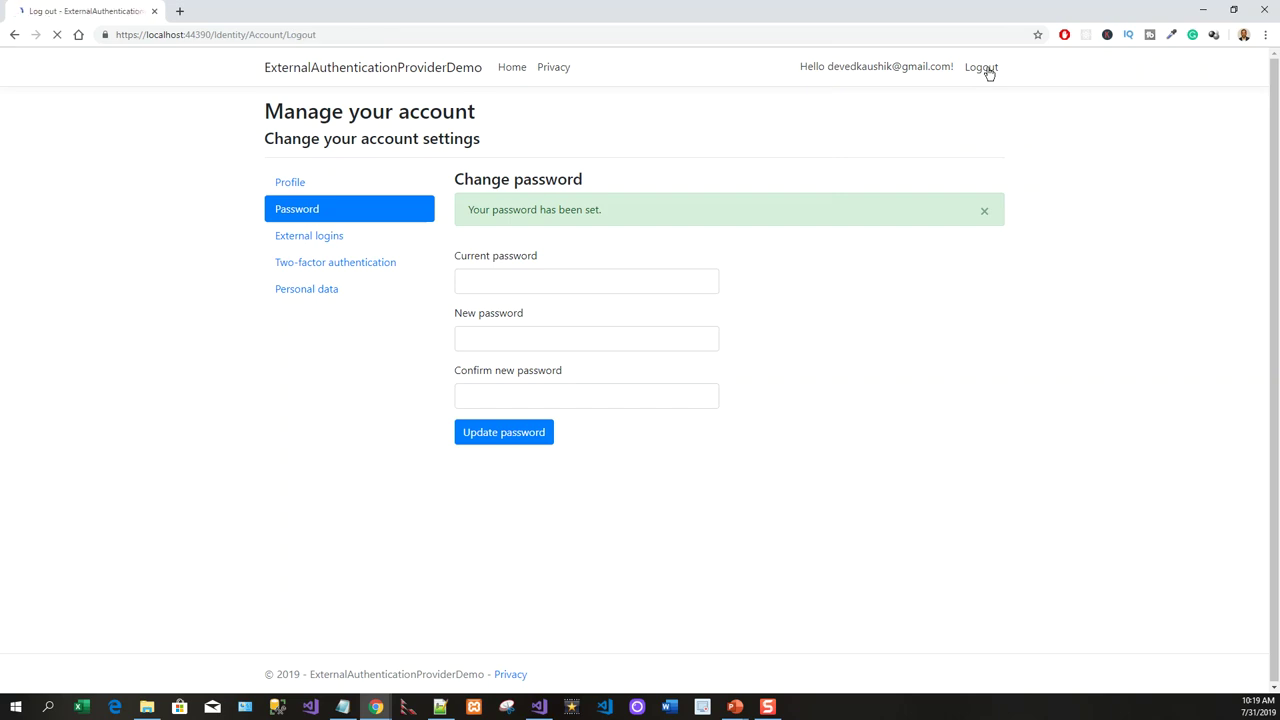
{"action": "left_click", "coordinate": [986, 68]}
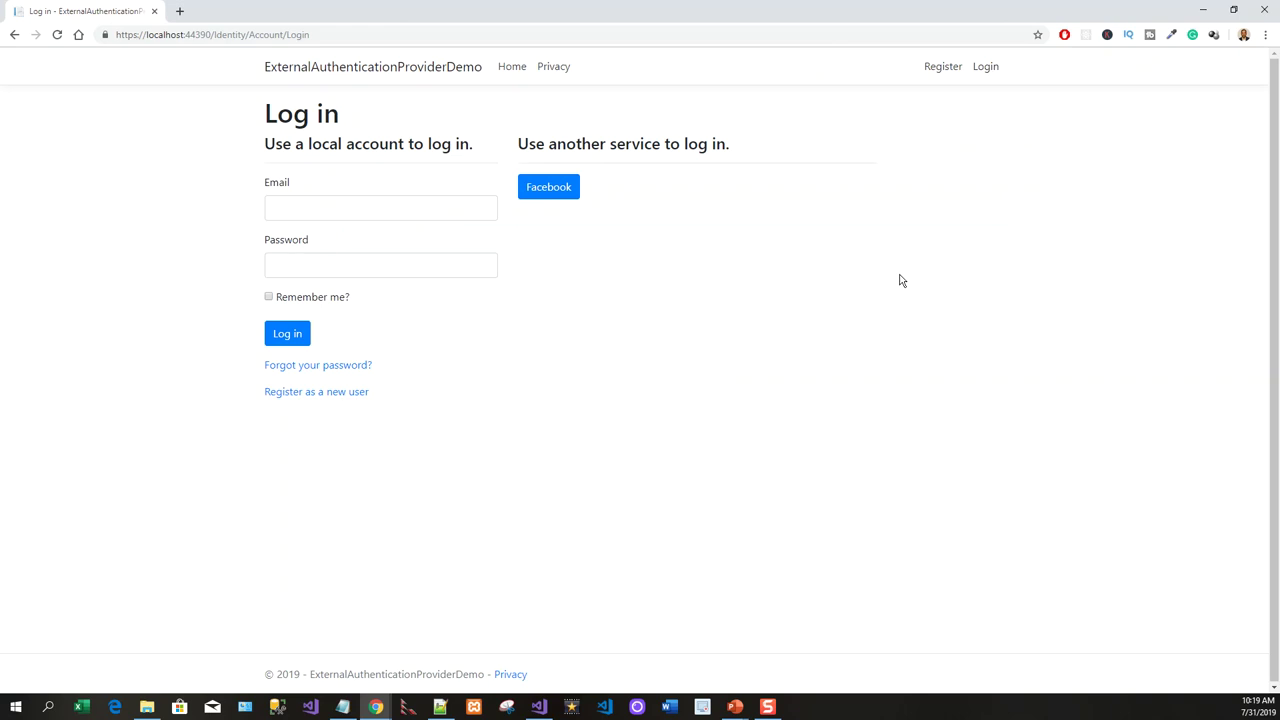
{"action": "left_click", "coordinate": [557, 195]}
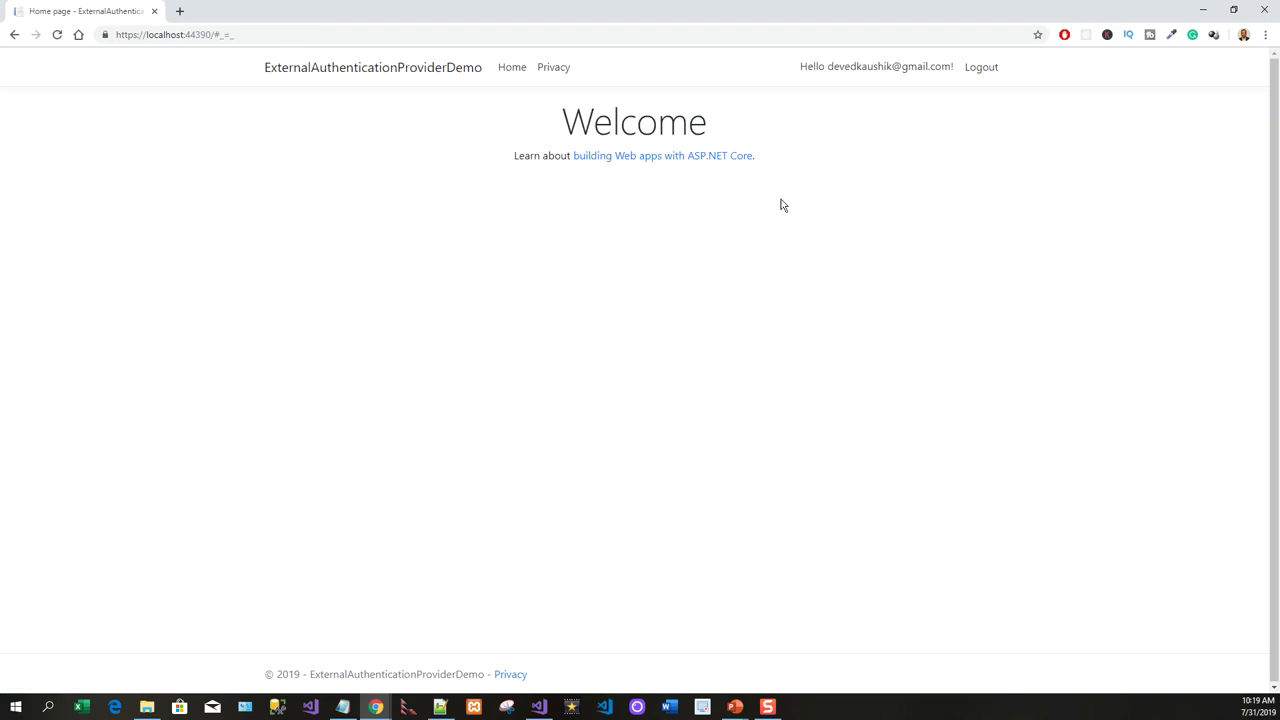
{"action": "left_click", "coordinate": [980, 69]}
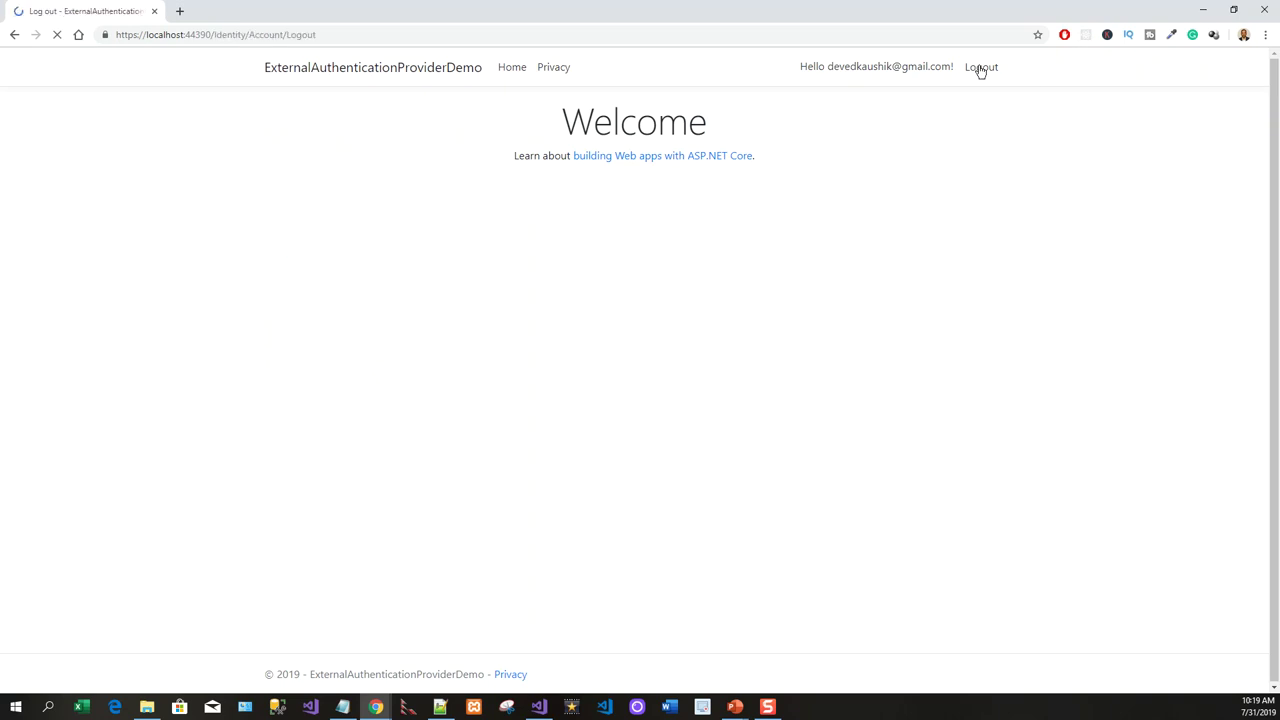
Log in with the account's saved e-mail and new local password, then log out.
{"action": "left_click", "coordinate": [987, 68]}
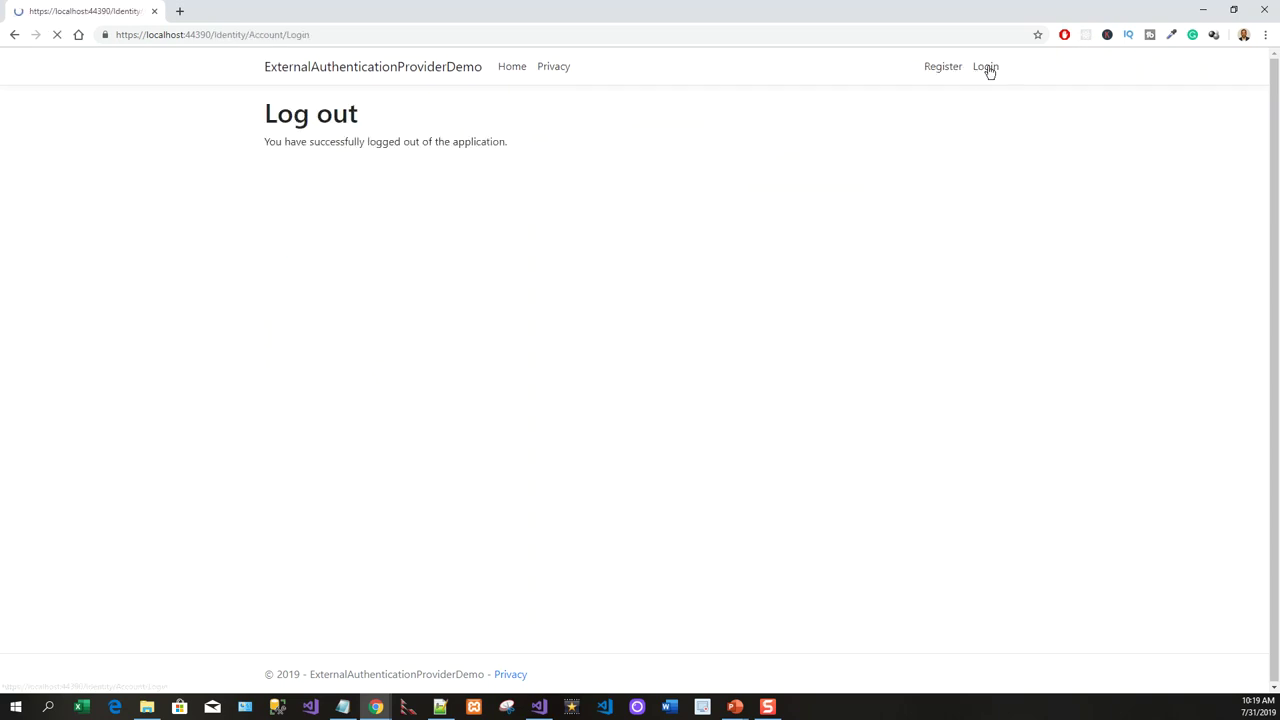
{"action": "left_click", "coordinate": [406, 217]}
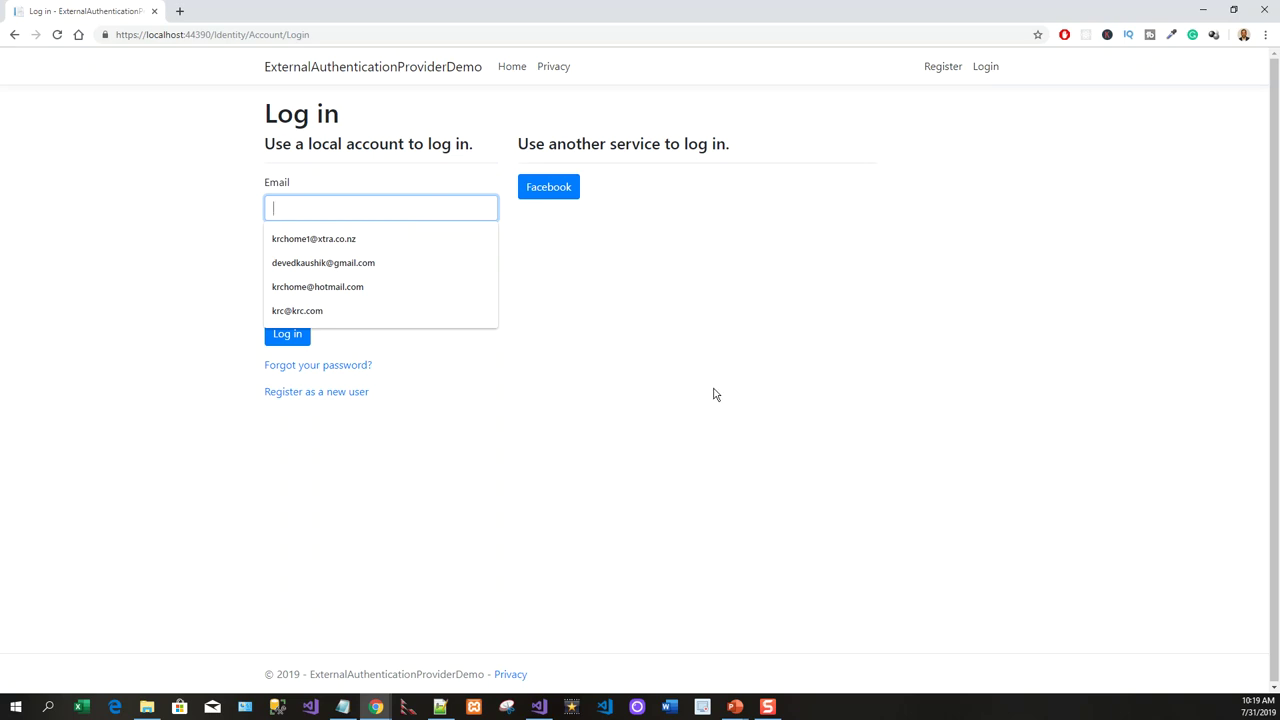
{"action": "left_click", "coordinate": [357, 264]}
{"action": "left_click", "coordinate": [357, 262]}
{"action": "type", "text": "pass"}
{"action": "type", "text": "••••"}
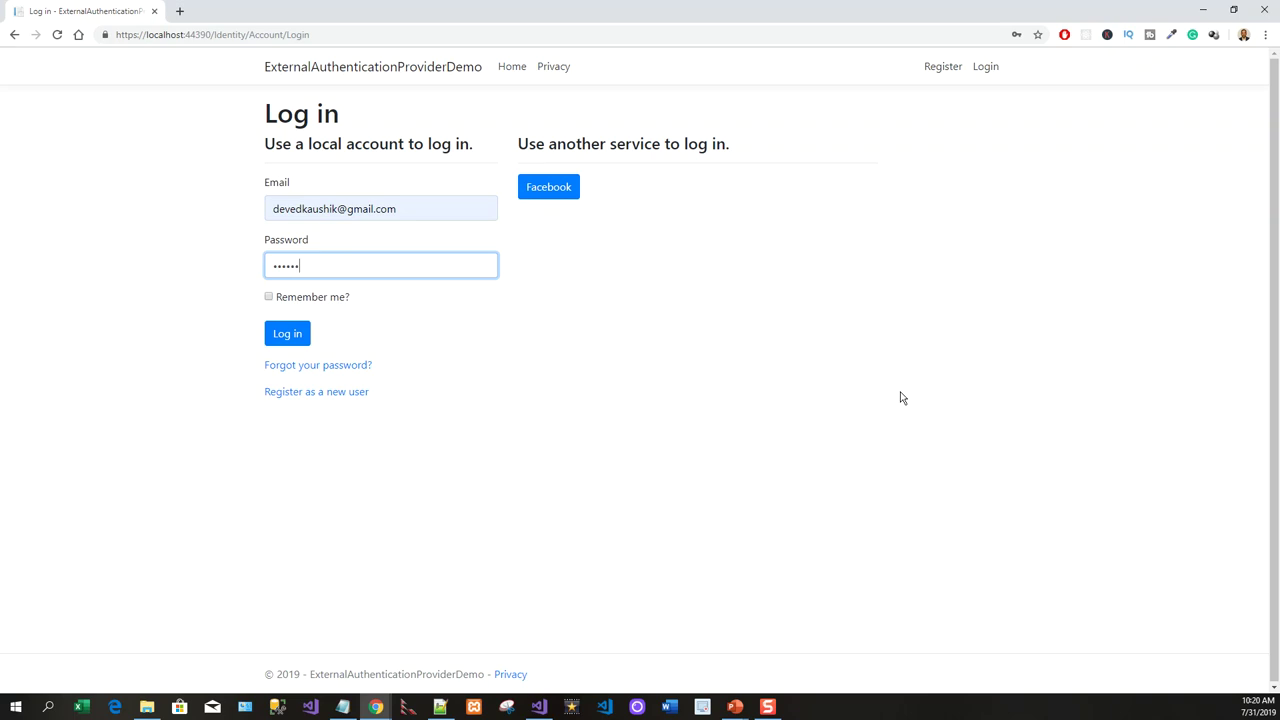
{"action": "type", "text": "•"}
{"action": "left_click", "coordinate": [297, 338]}
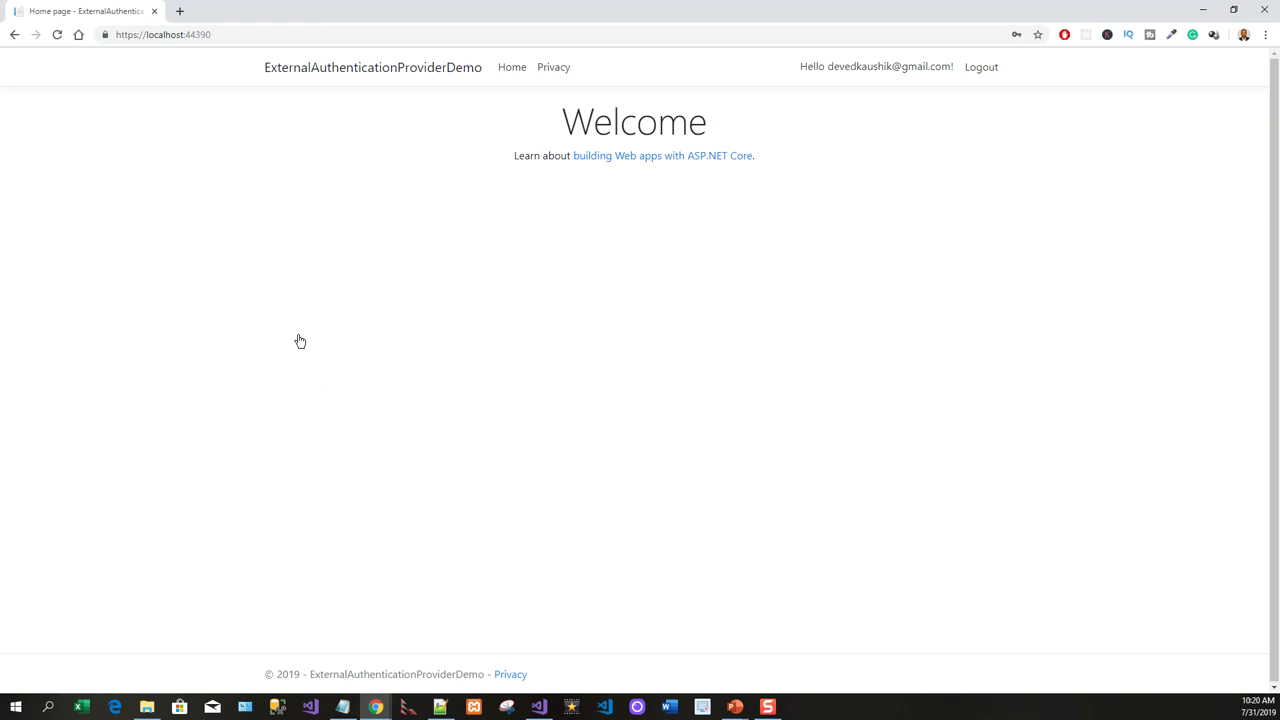
{"action": "left_click", "coordinate": [988, 72]}
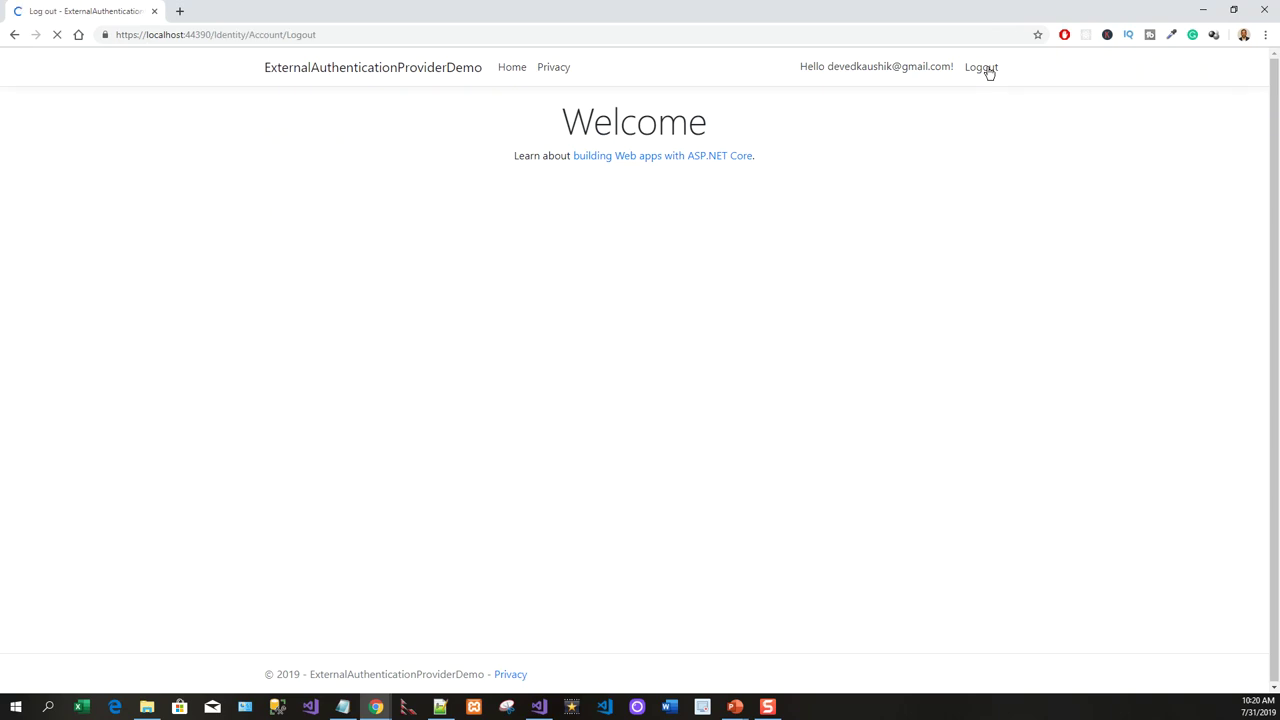
Log in with a different saved account's e-mail and password, then log out.
{"action": "left_click", "coordinate": [986, 68]}
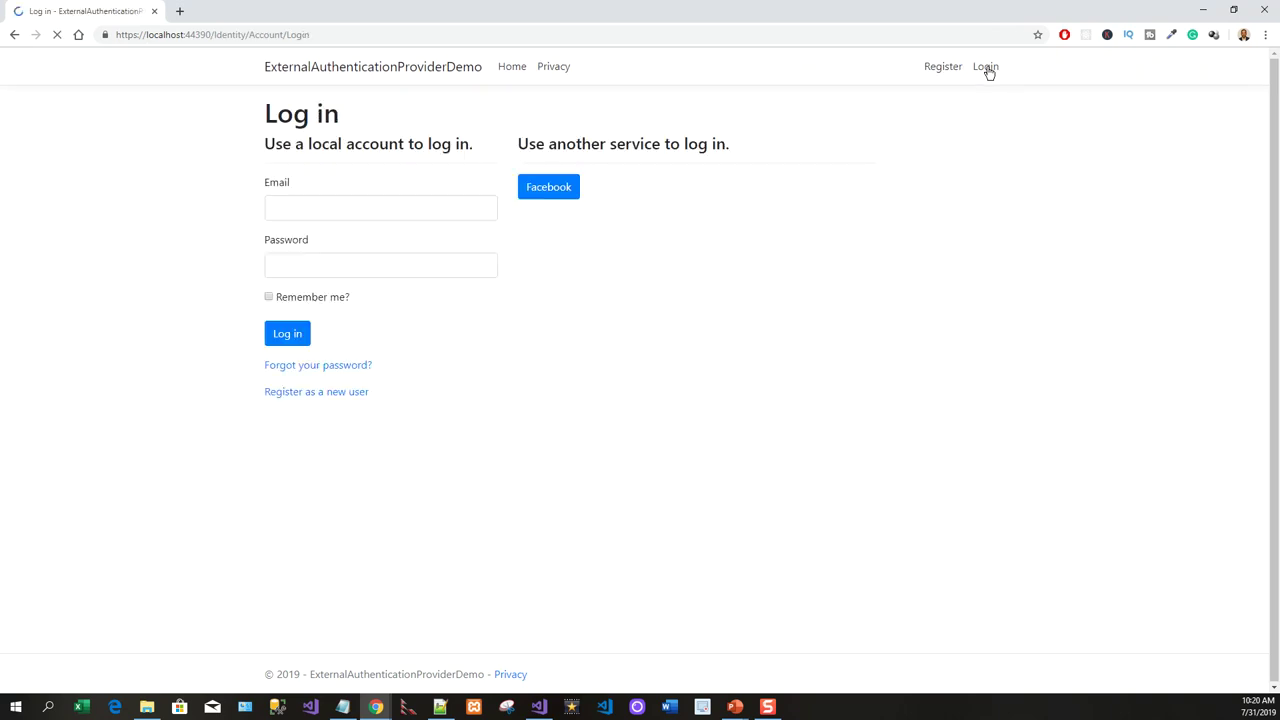
{"action": "left_click", "coordinate": [376, 204]}
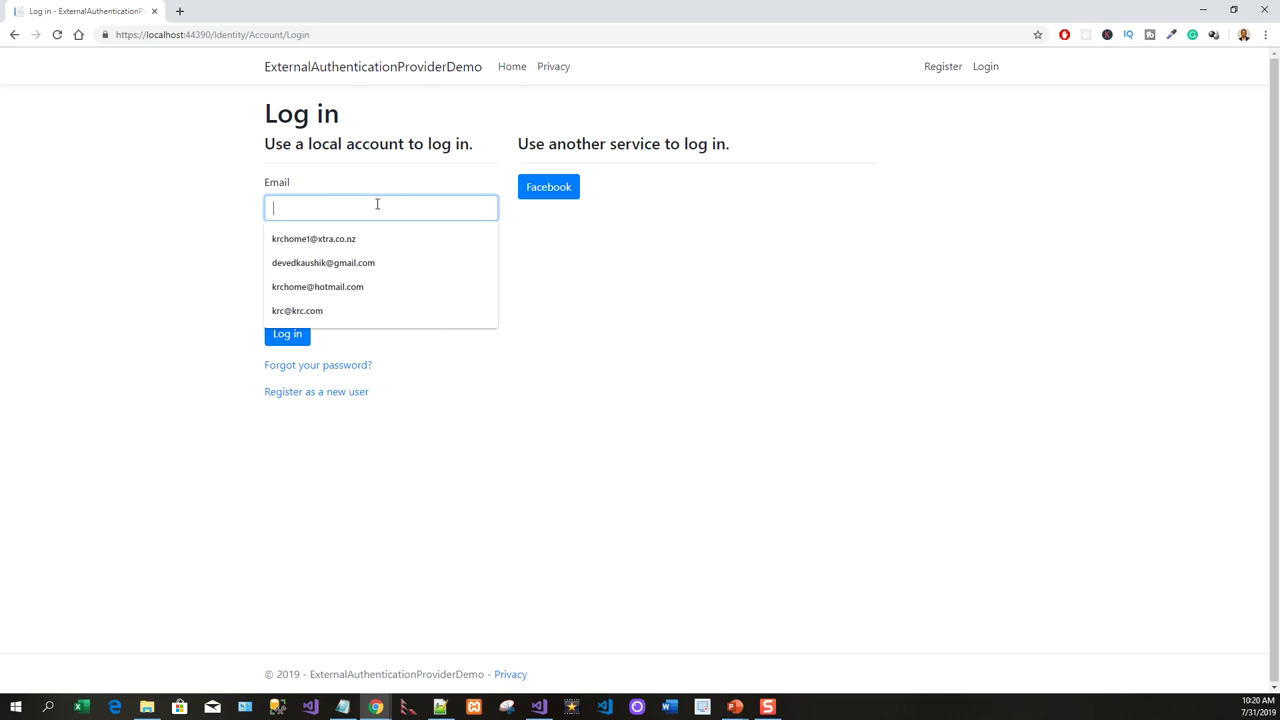
{"action": "left_click", "coordinate": [337, 238]}
{"action": "left_click", "coordinate": [310, 262]}
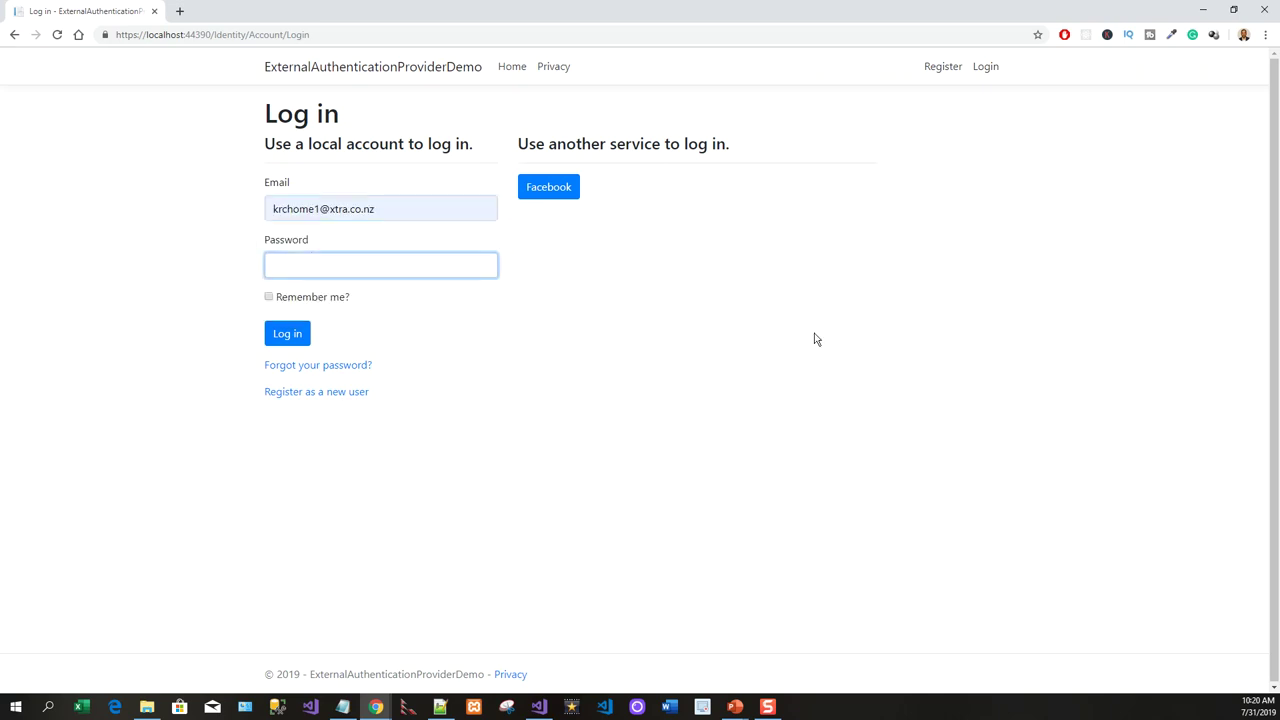
{"action": "type", "text": "•••••••••"}
{"action": "key", "text": "Return"}
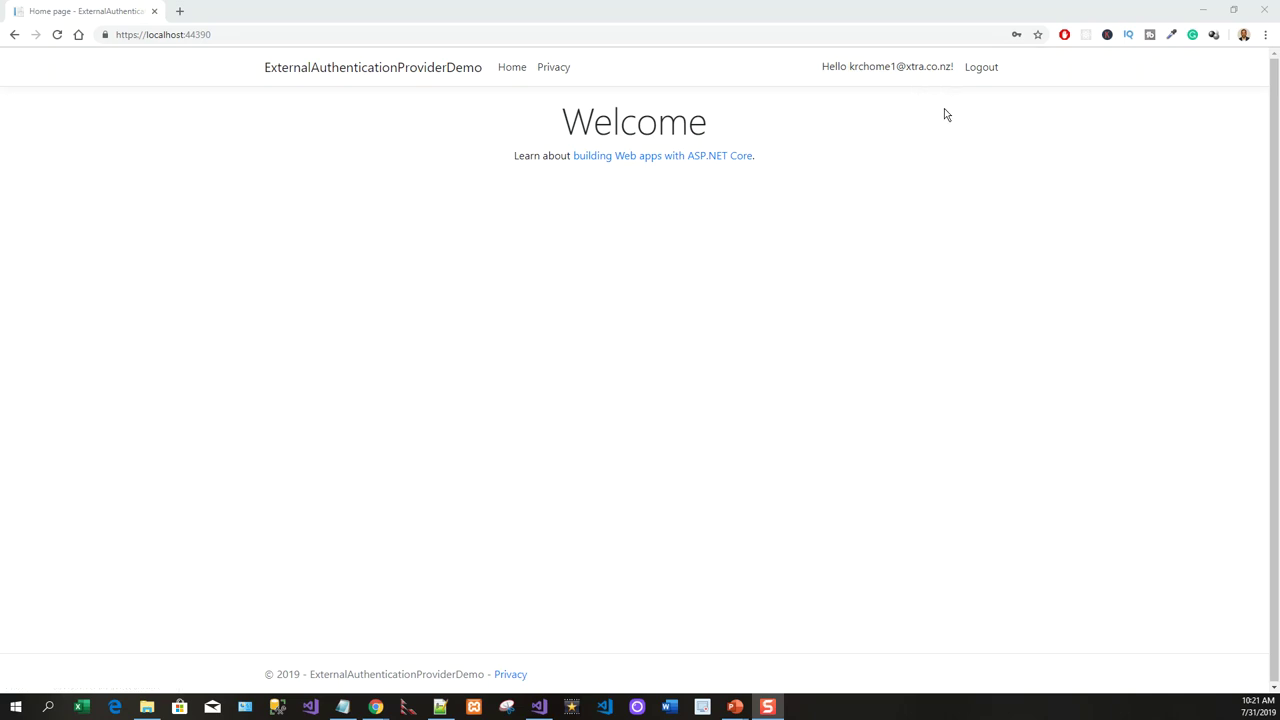
{"action": "left_click", "coordinate": [982, 68]}
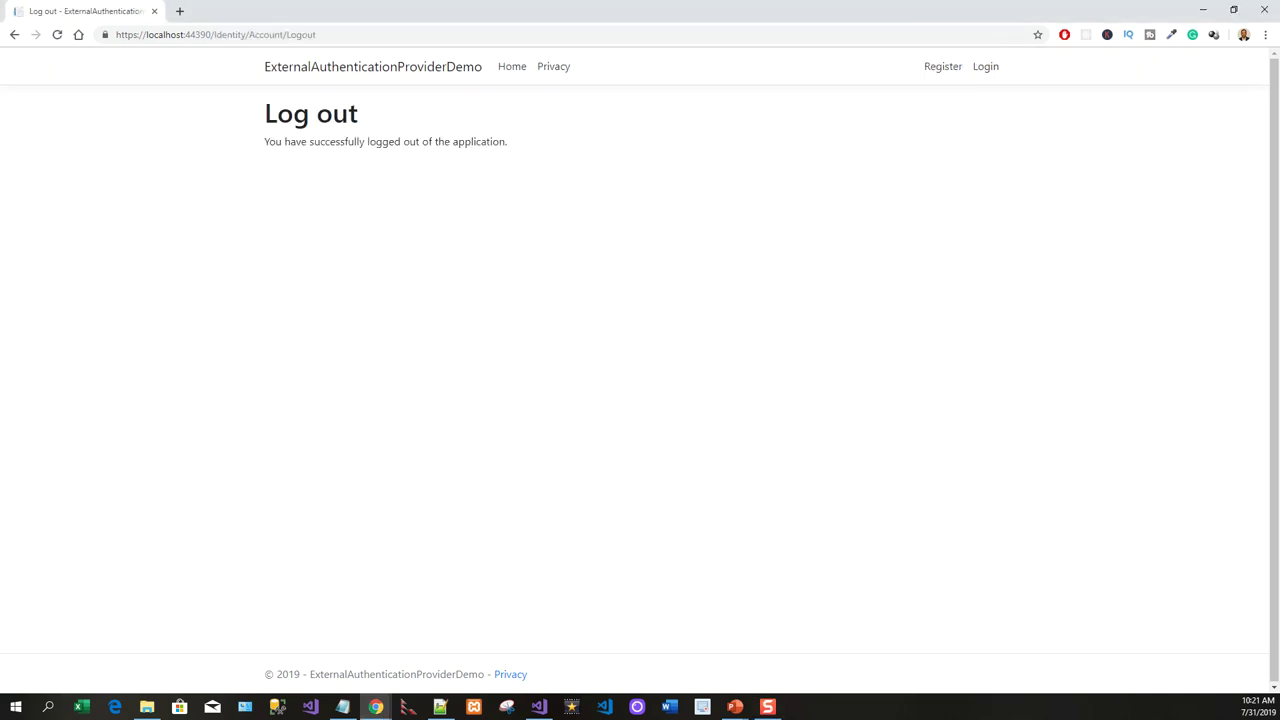